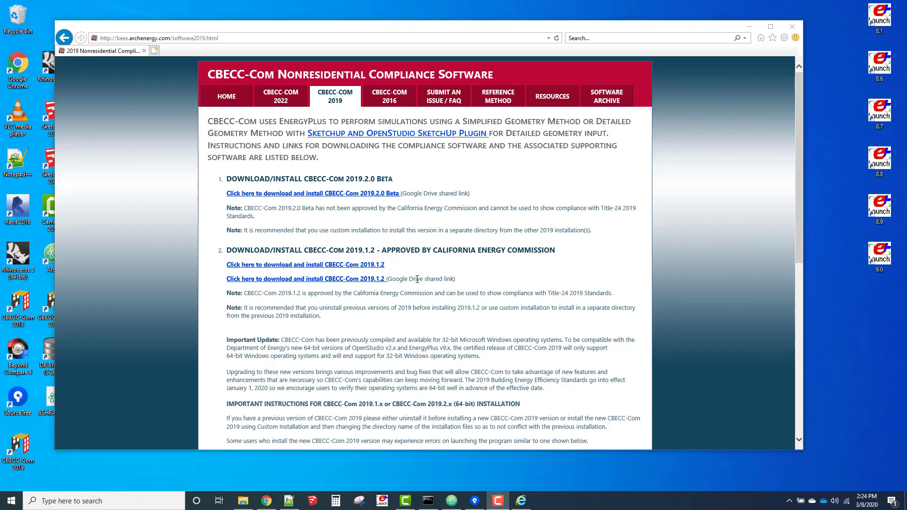
# Step: Copy the project file 020012-OffSml-CECStd.cibd19 from Documents > CBECC-Com 2019 Projects > StandardModelTests2019
pyautogui.click(746, 28)
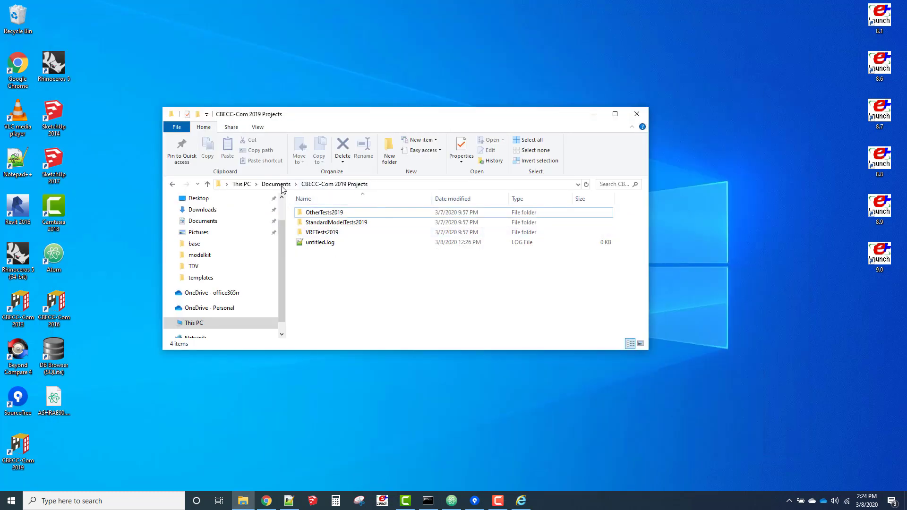
pyautogui.click(282, 186)
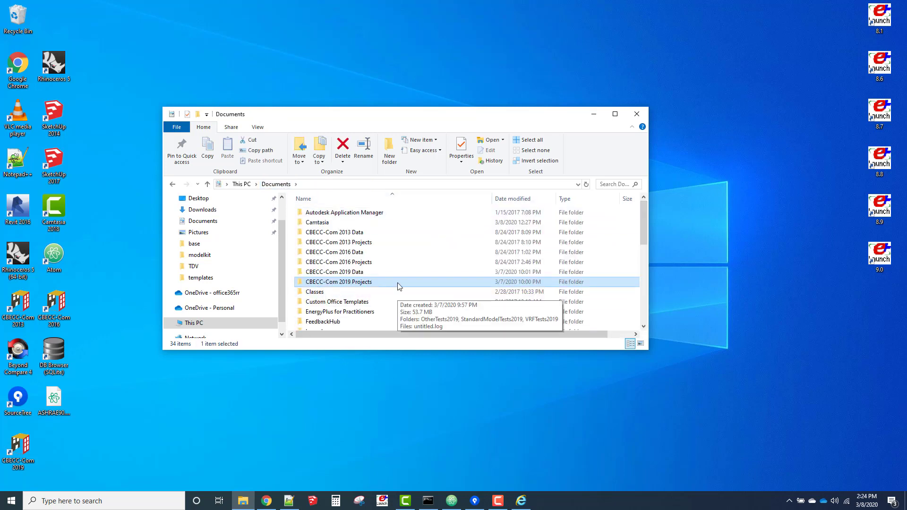
pyautogui.doubleClick(351, 284)
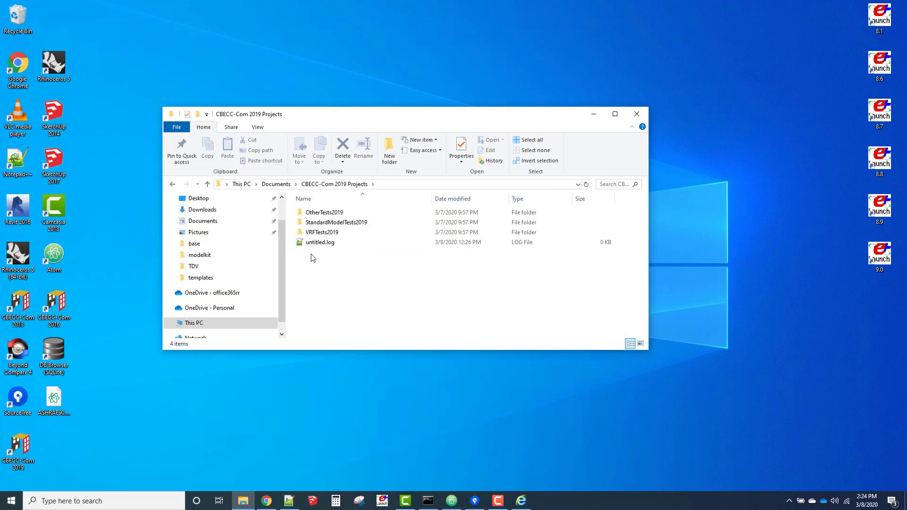
pyautogui.doubleClick(362, 230)
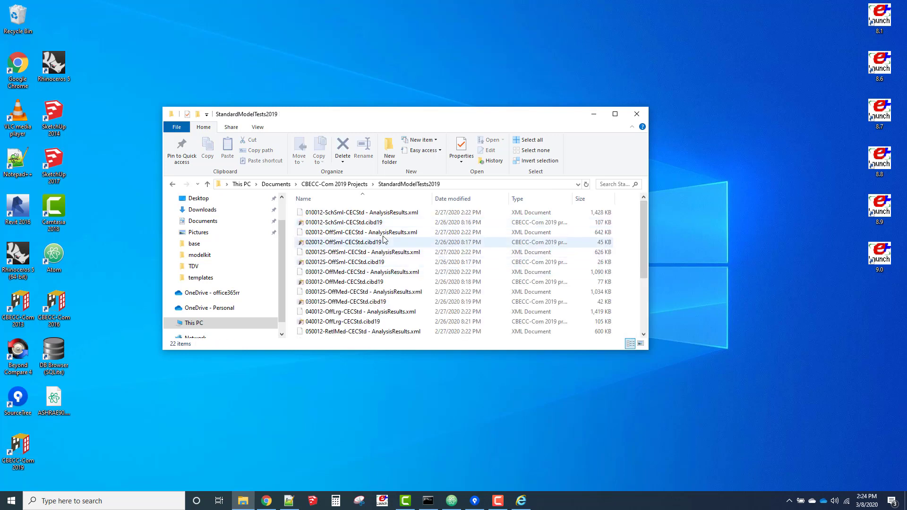
pyautogui.click(357, 244)
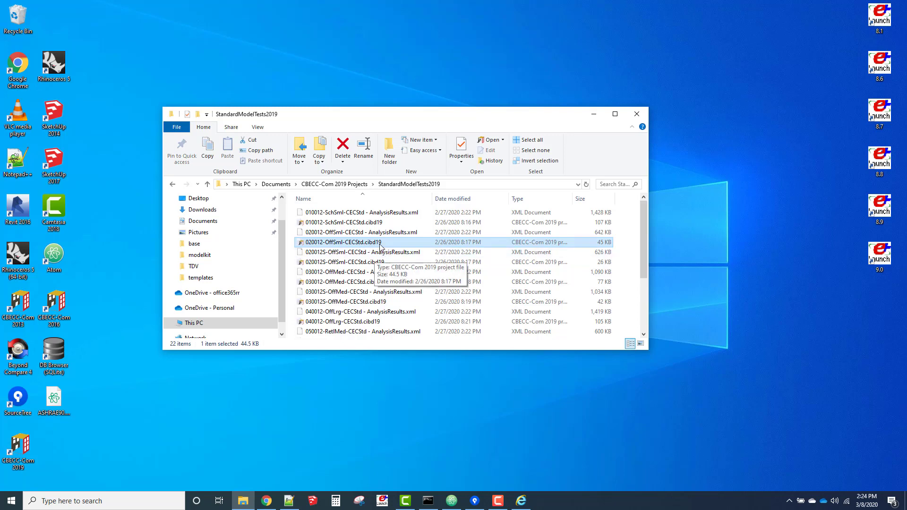
# Step: Create a folder named OffSml on the desktop and paste the copied project file into it
pyautogui.click(593, 114)
pyautogui.rightClick(329, 134)
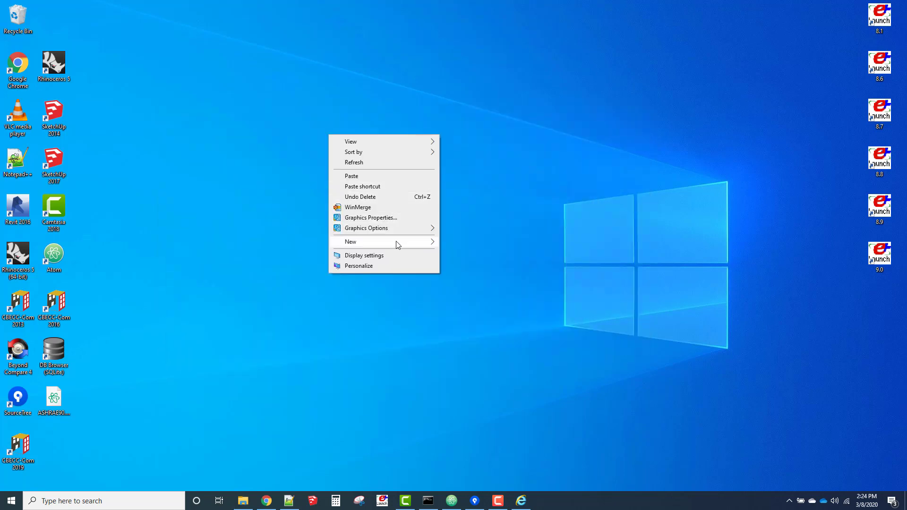
pyautogui.moveTo(396, 241)
pyautogui.click(484, 243)
pyautogui.write('Off')
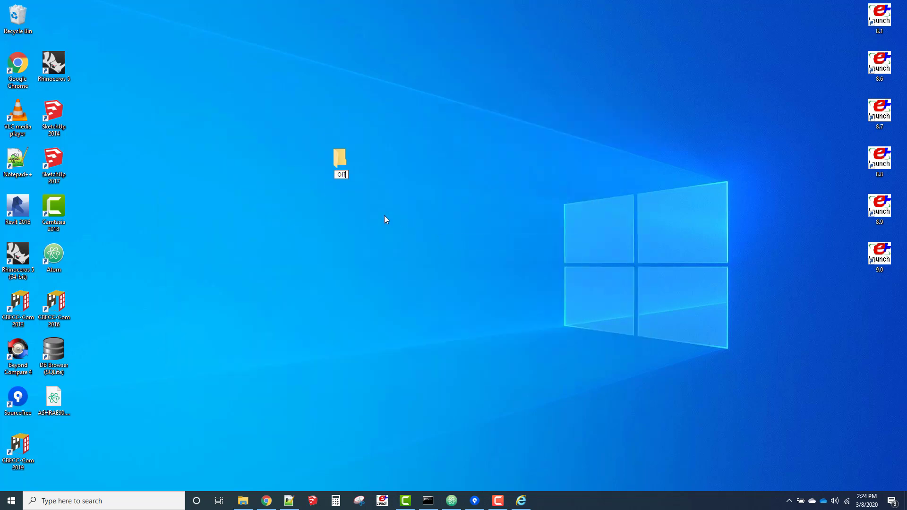
pyautogui.write('Sml')
pyautogui.press('Return')
pyautogui.press('Return')
pyautogui.hotkey('ctrl', 'v')
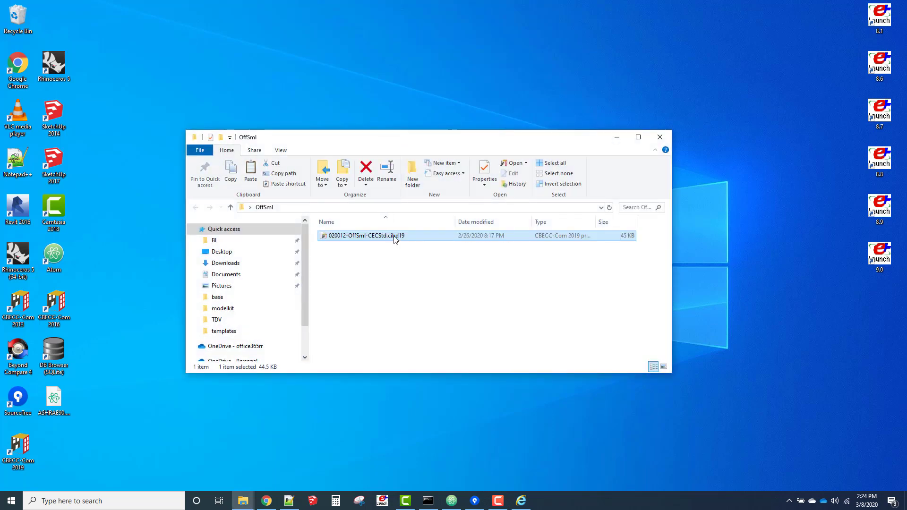
# Step: Open the copied project in CBECC-Com 2019 and run the compliance analysis, dismissing its results when it finishes
pyautogui.doubleClick(396, 239)
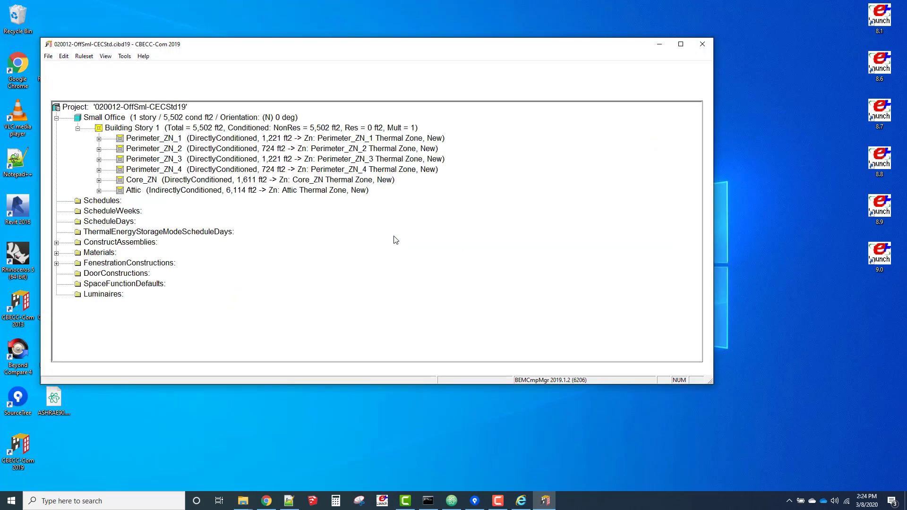
pyautogui.click(162, 69)
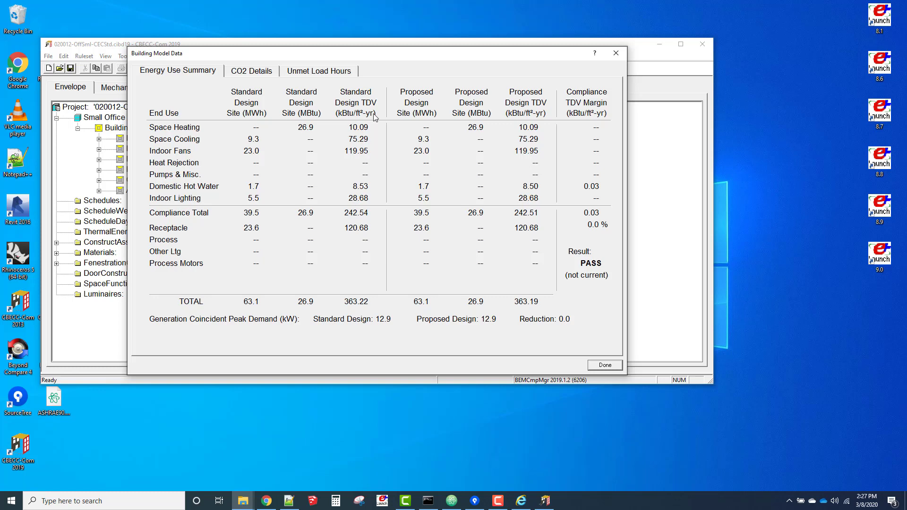
pyautogui.click(614, 366)
pyautogui.click(659, 44)
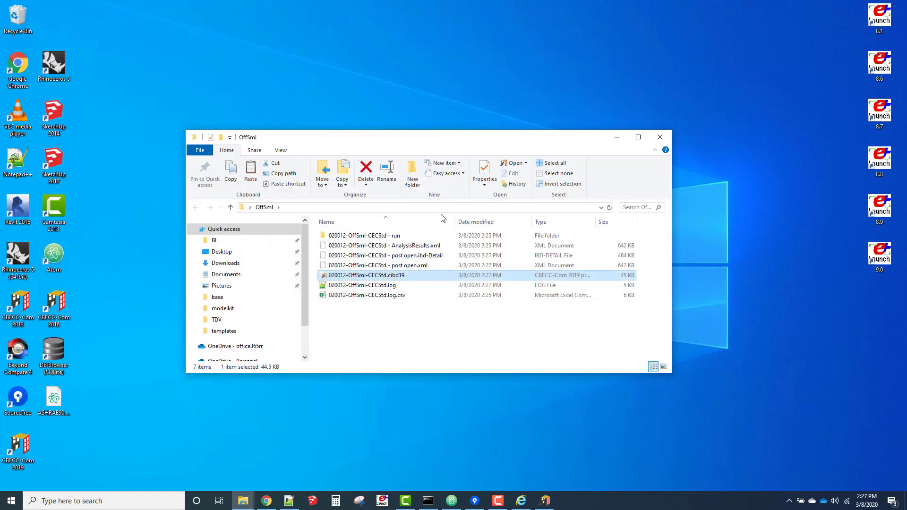
# Step: In the 020012-OffSml-CECStd - run folder, sort the files by type and copy 020012-OffSml-CECStd - ab.idf
pyautogui.doubleClick(398, 238)
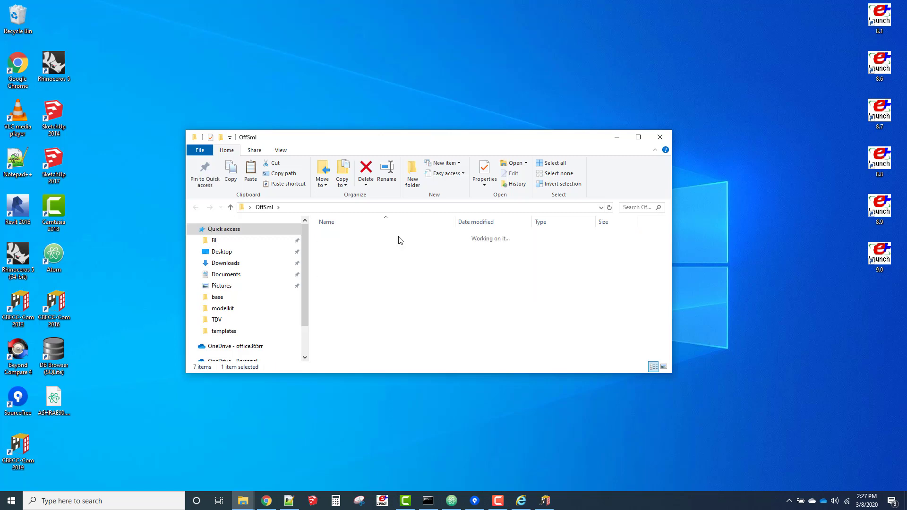
pyautogui.scroll(-2, 450, 297)
pyautogui.scroll(-1, 451, 296)
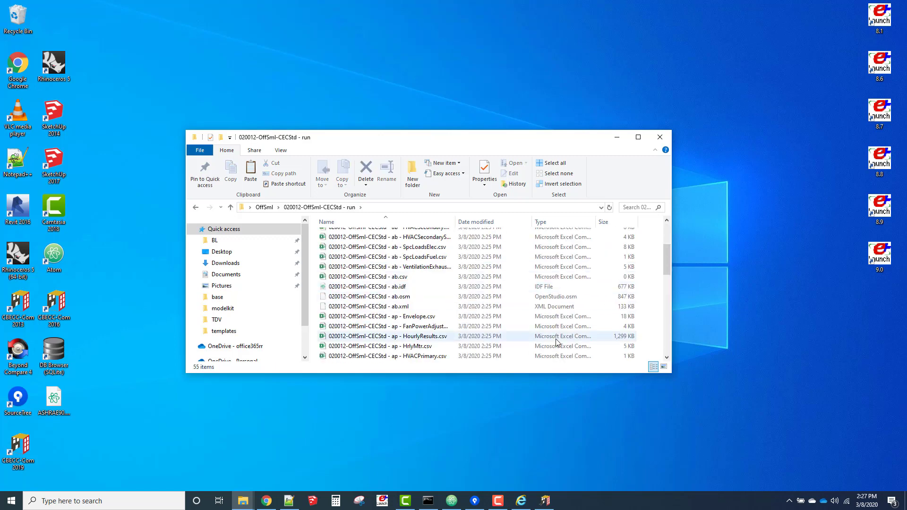
pyautogui.click(398, 288)
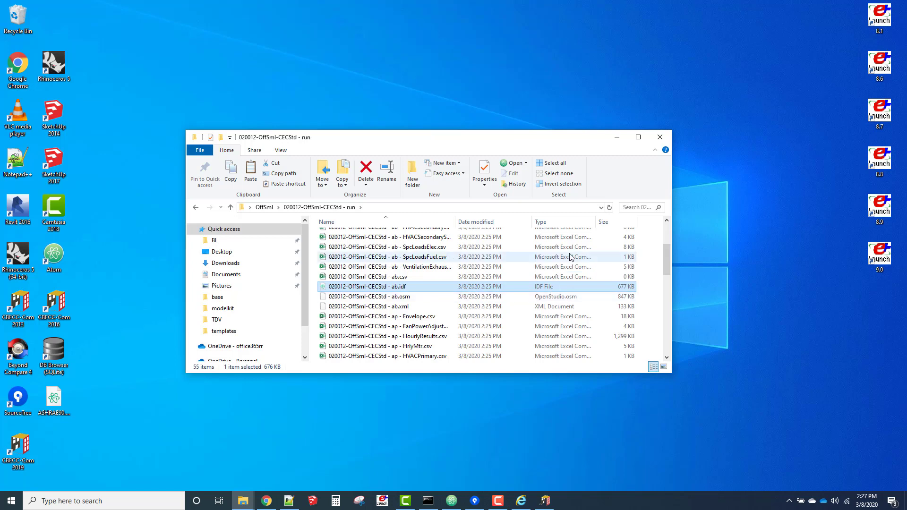
pyautogui.click(565, 222)
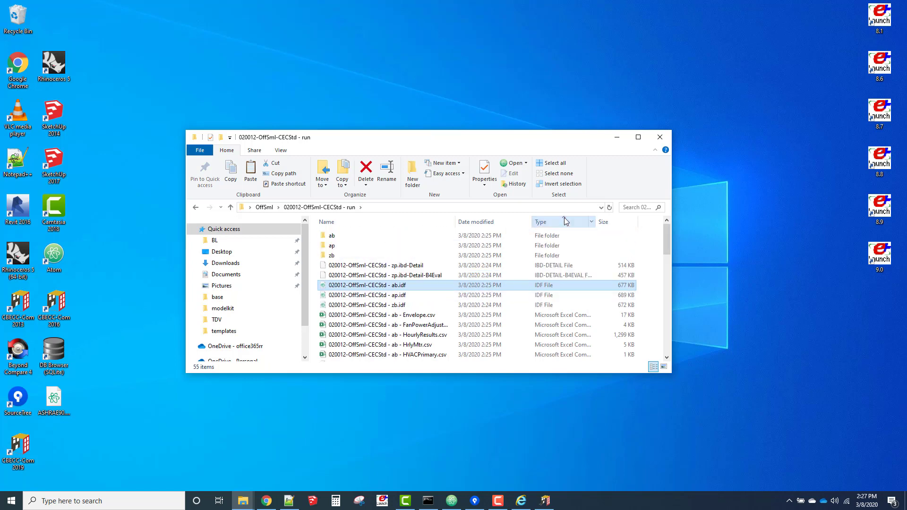
pyautogui.click(414, 296)
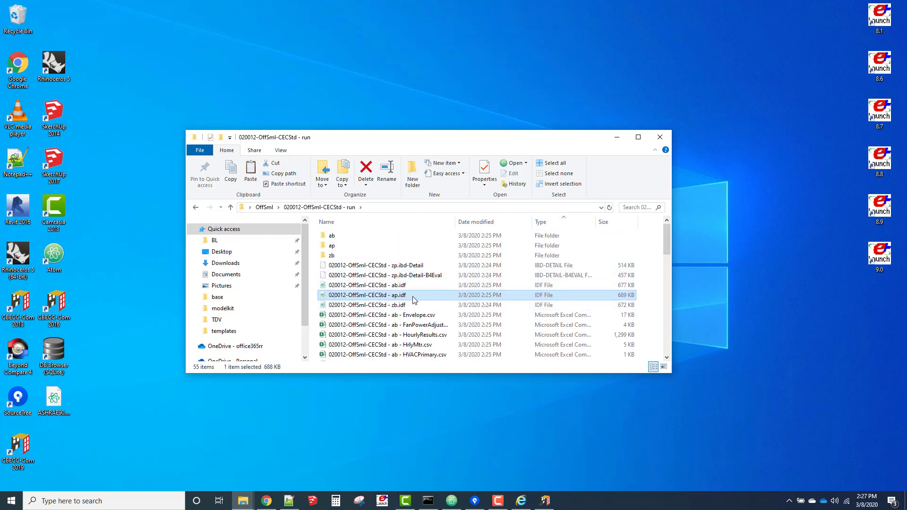
pyautogui.click(417, 286)
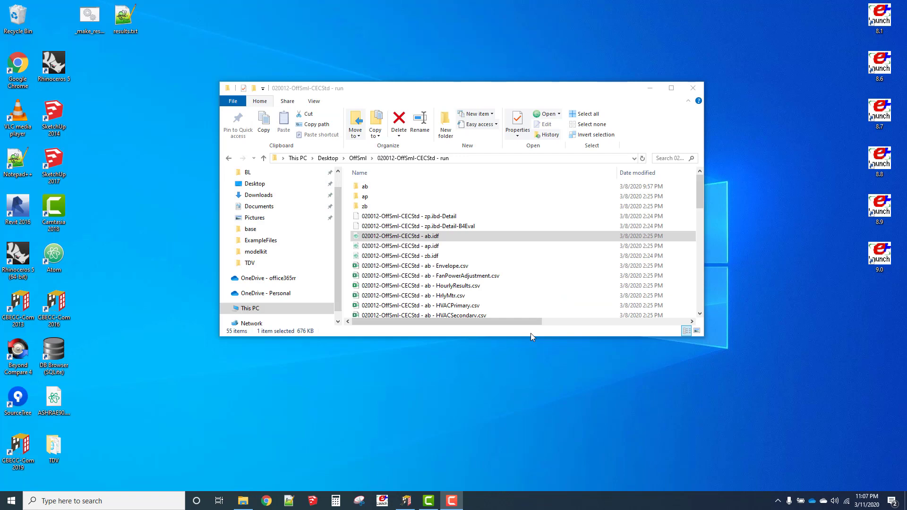
pyautogui.click(464, 238)
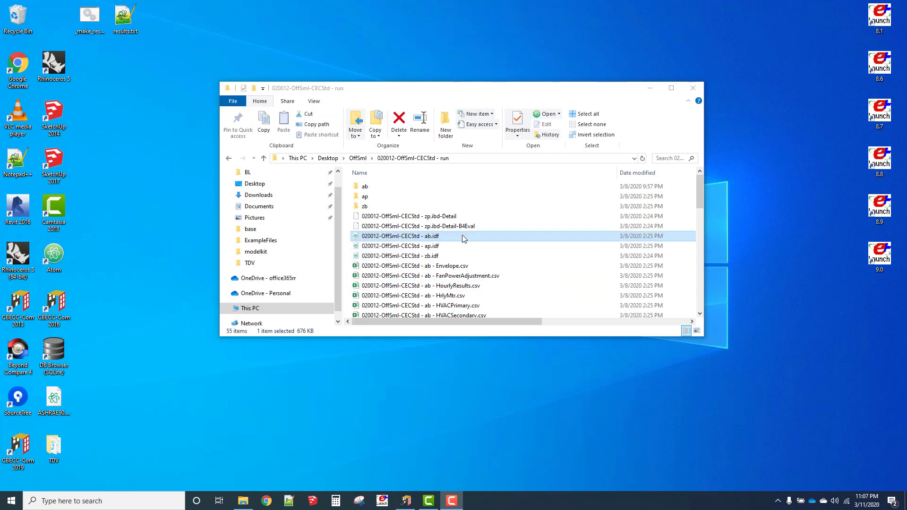
# Step: Create a folder named OffSmlTDV on the desktop and paste the copied IDF file into it
pyautogui.rightClick(416, 359)
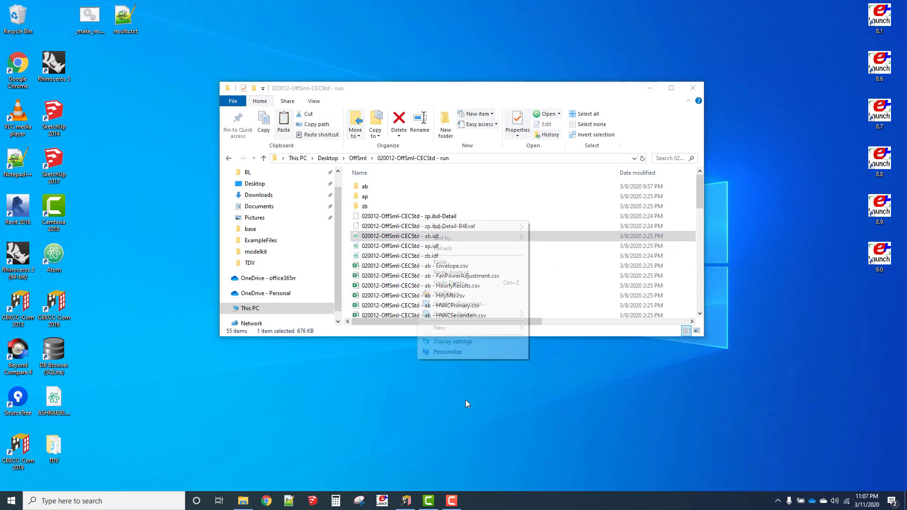
pyautogui.moveTo(460, 328)
pyautogui.click(562, 328)
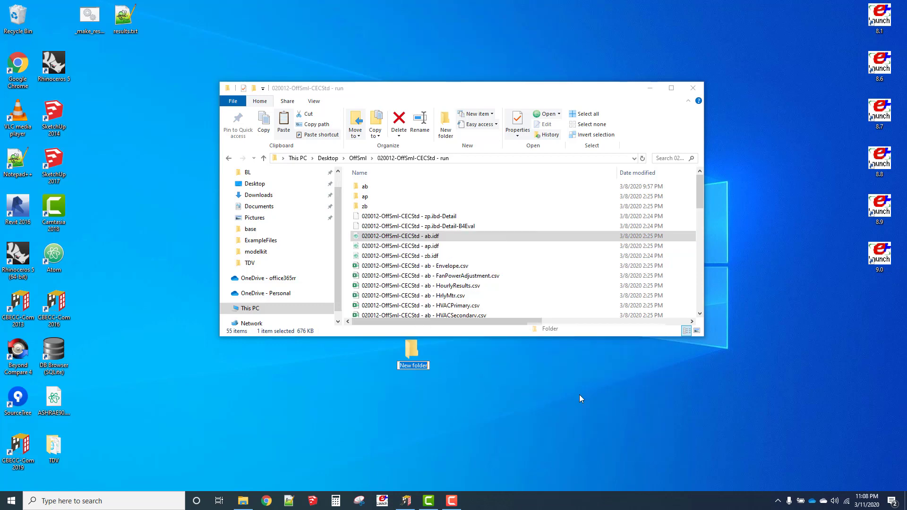
pyautogui.write('OffSmlTDV')
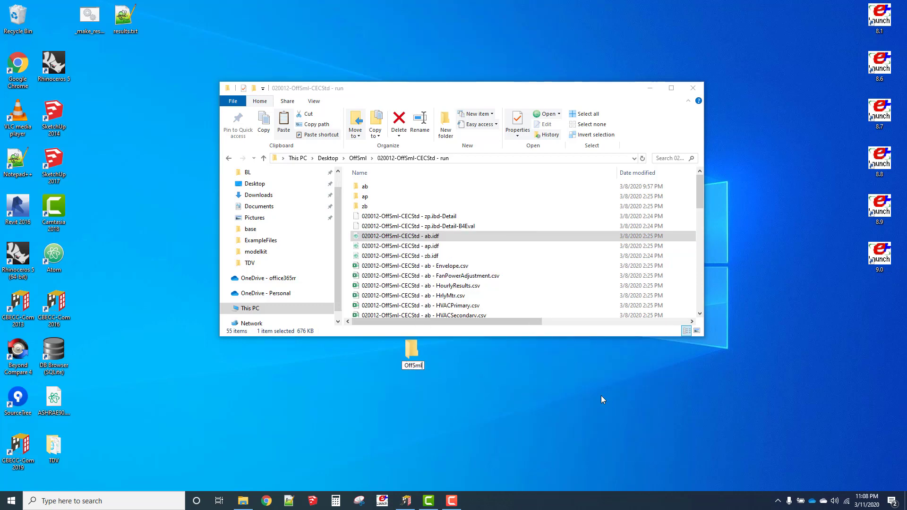
pyautogui.press('Return')
pyautogui.press('Return')
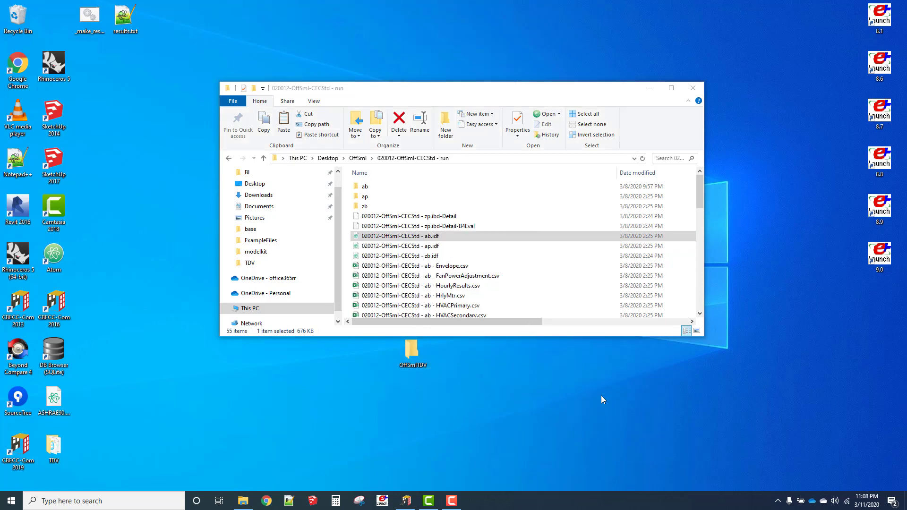
pyautogui.hotkey('ctrl', 'v')
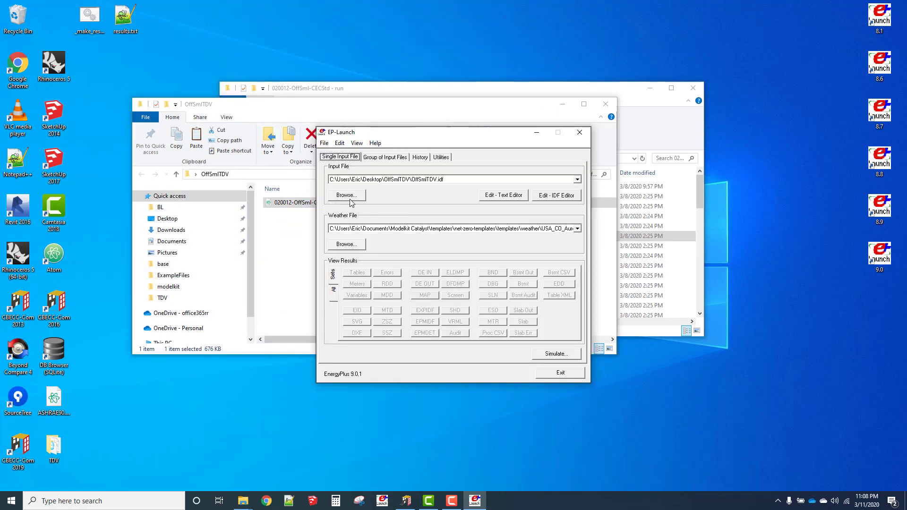
# Step: In EP-Launch, choose 020012-OffSml-CECStd - ab.idf from the OffSmlTDV folder as the input file
pyautogui.click(350, 198)
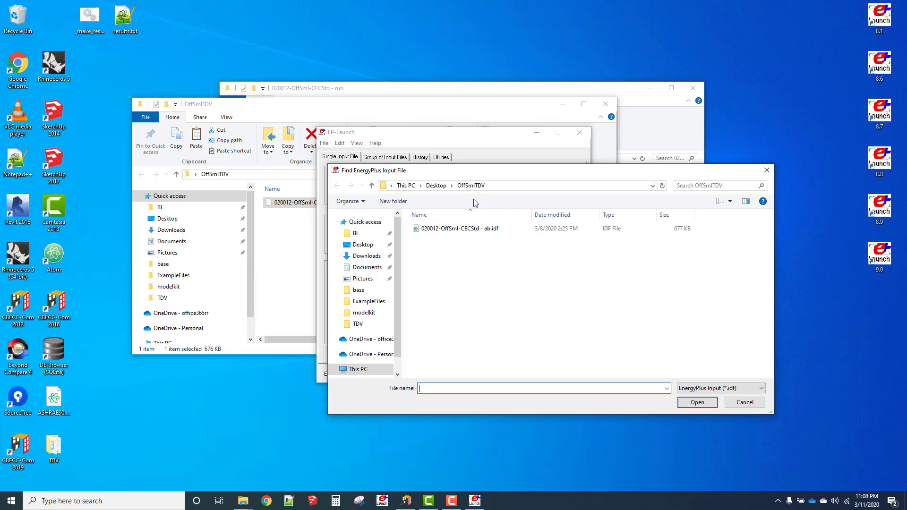
pyautogui.click(497, 230)
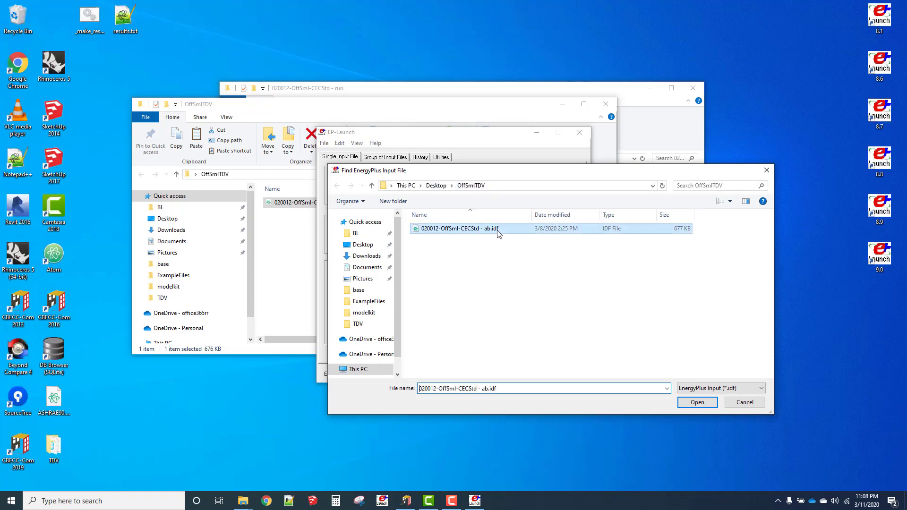
pyautogui.doubleClick(498, 230)
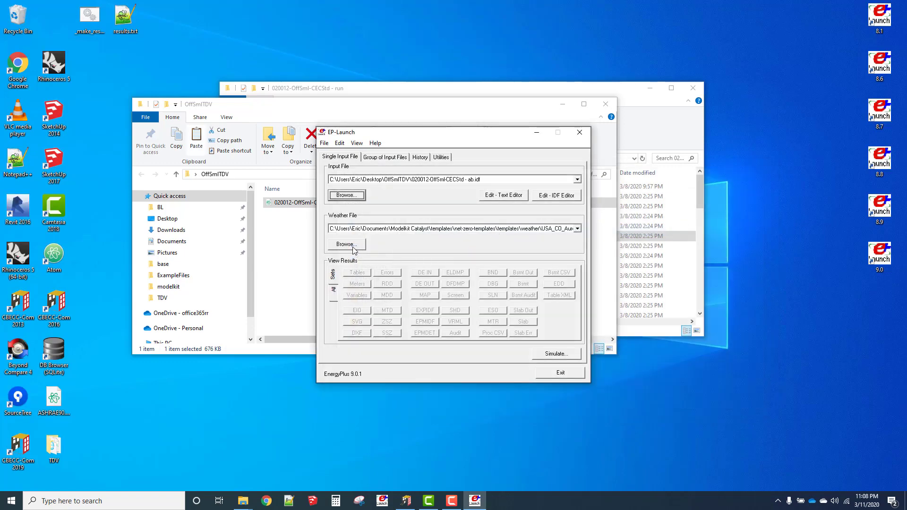
# Step: Set the weather file to SACRAMENTO-EXECUTIVE_724830_CZ2010.epw from Documents > CBECC-Com 2019 Data > EPW
pyautogui.click(354, 245)
pyautogui.click(382, 269)
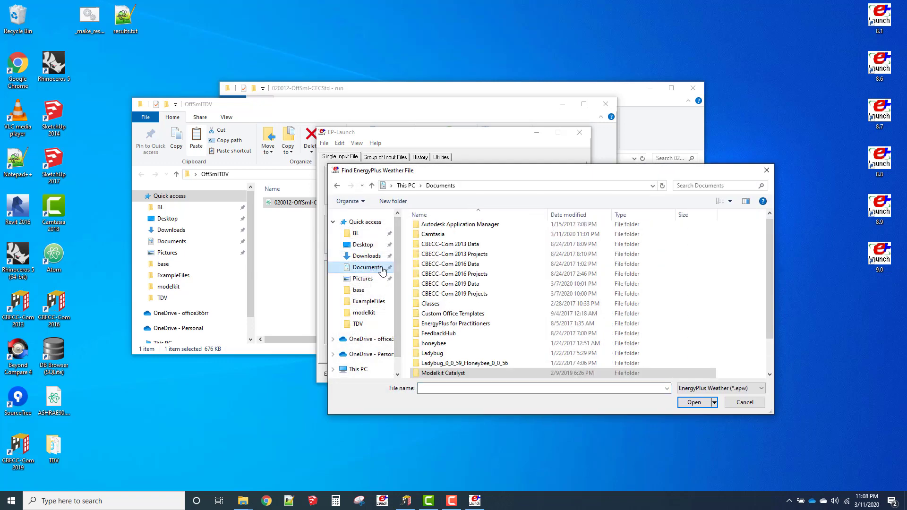
pyautogui.doubleClick(467, 284)
pyautogui.click(443, 239)
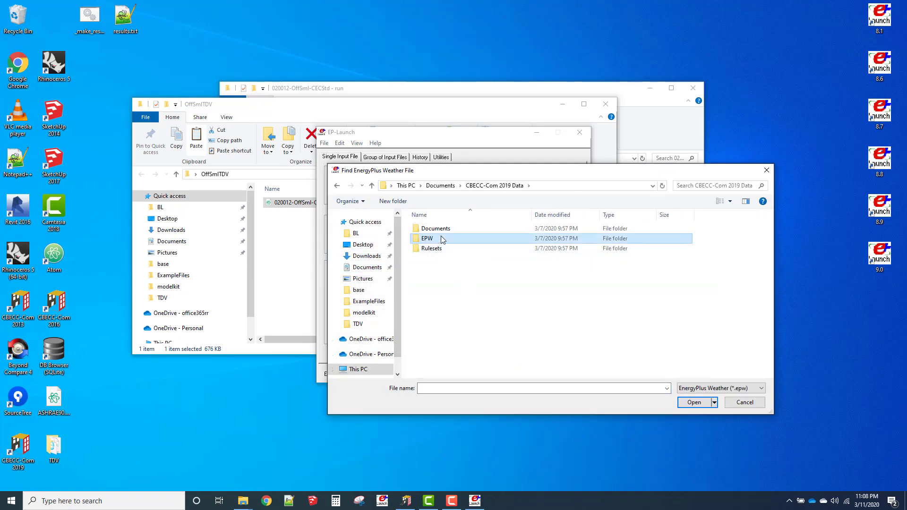
pyautogui.doubleClick(443, 239)
pyautogui.scroll(-18, 493, 264)
pyautogui.click(492, 227)
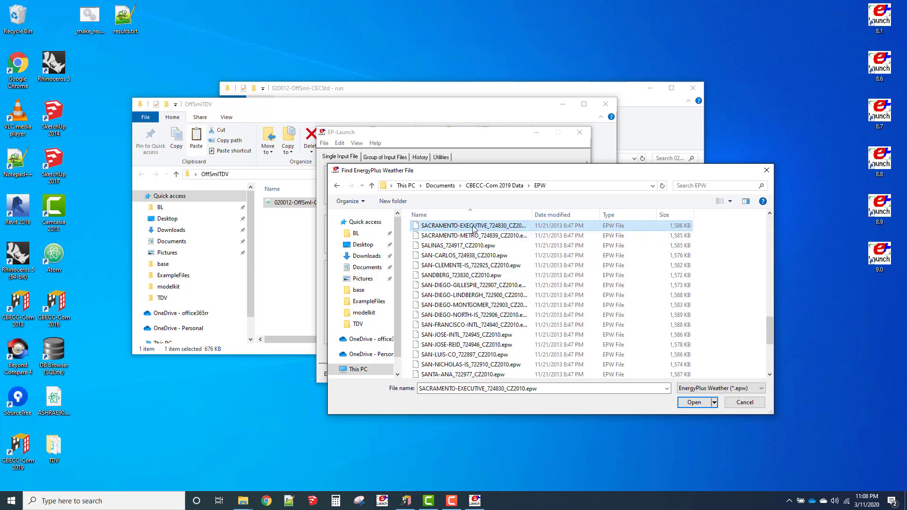
pyautogui.click(702, 404)
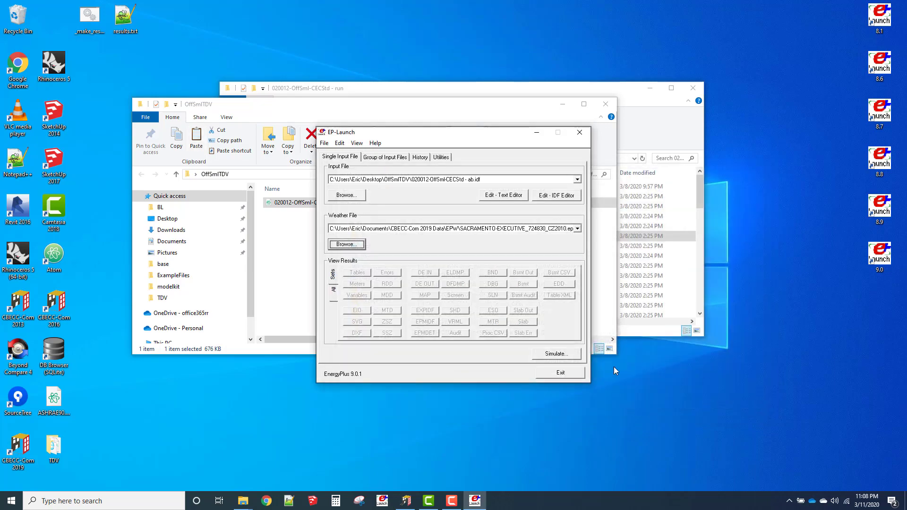
# Step: Simulate the input file with the chosen weather file and dismiss the completion notice
pyautogui.click(565, 358)
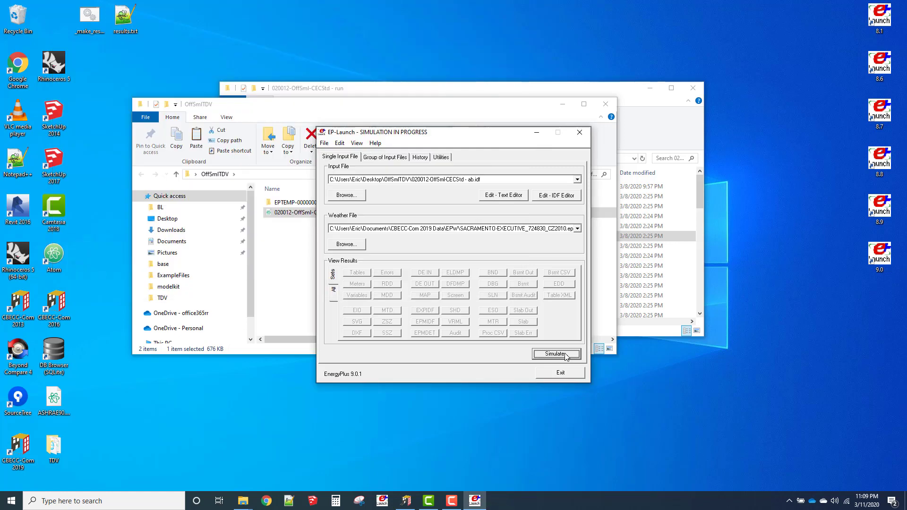
pyautogui.click(639, 309)
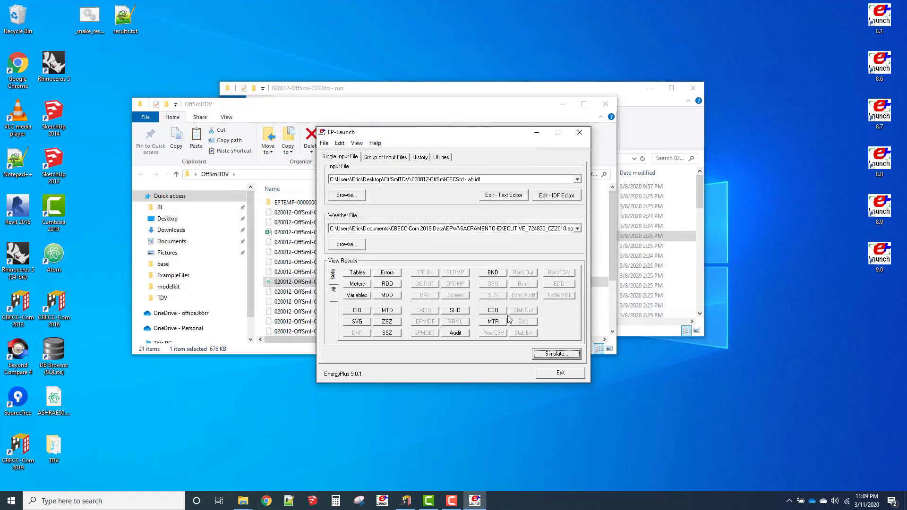
# Step: Open the simulation's meters output in Excel and examine the hourly meter headings in B1:L1
pyautogui.click(357, 284)
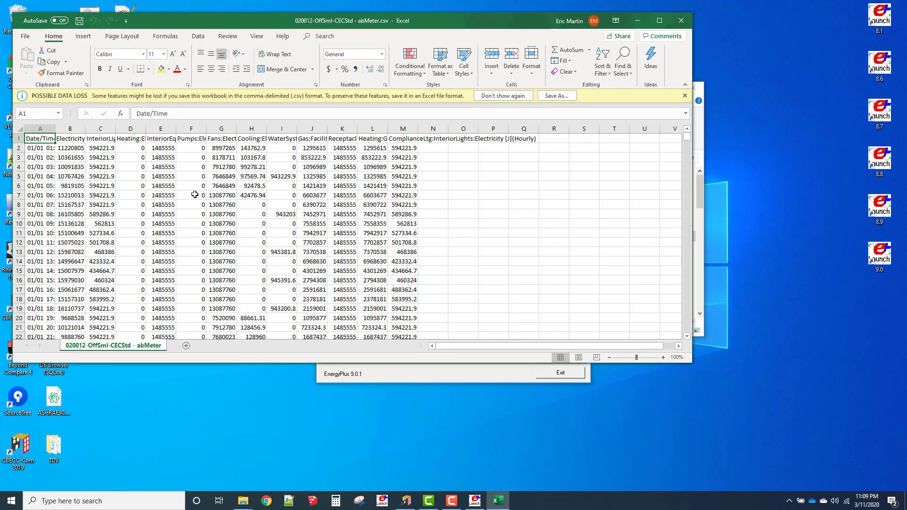
pyautogui.moveTo(69, 139); pyautogui.dragTo(385, 139)
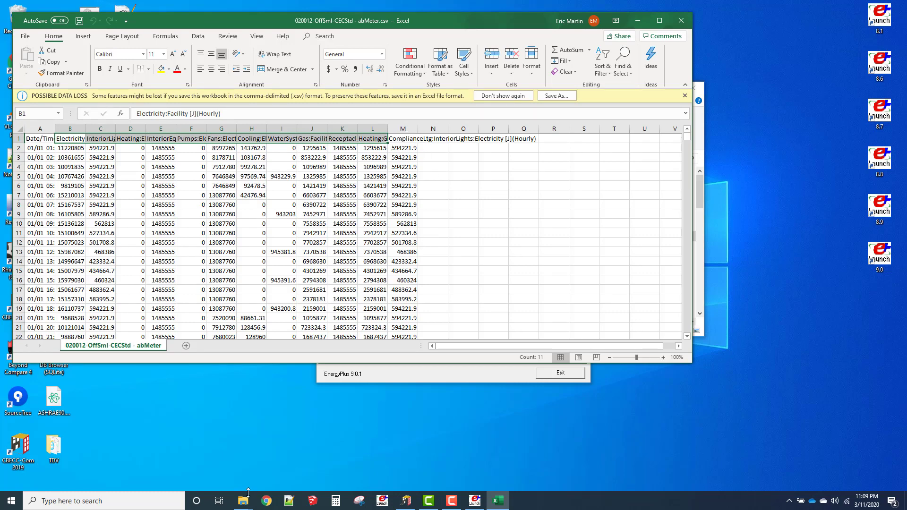
pyautogui.moveTo(247, 504)
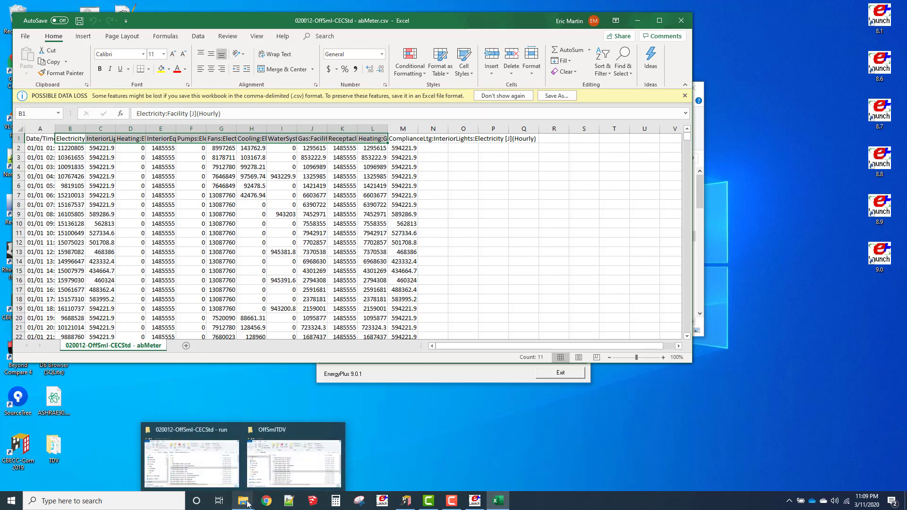
# Step: In a new File Explorer window, open Documents > CBECC-Com 2019 Data > Documents > RulesetSource > T24N > Rules > Tables
pyautogui.press('super+e')
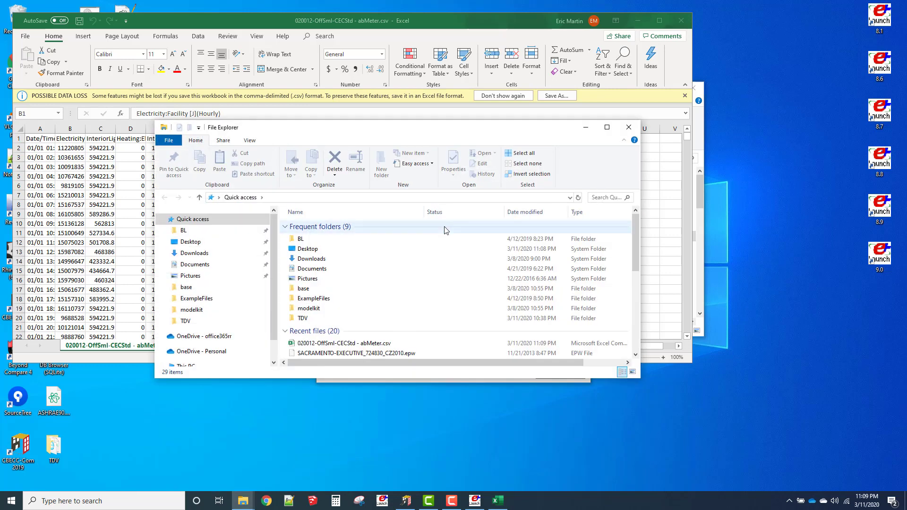
pyautogui.click(208, 265)
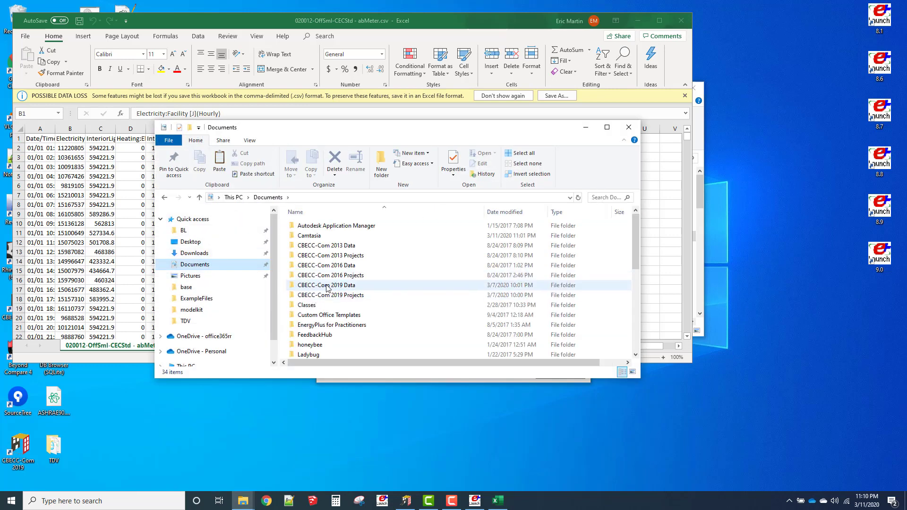
pyautogui.doubleClick(328, 286)
pyautogui.doubleClick(326, 226)
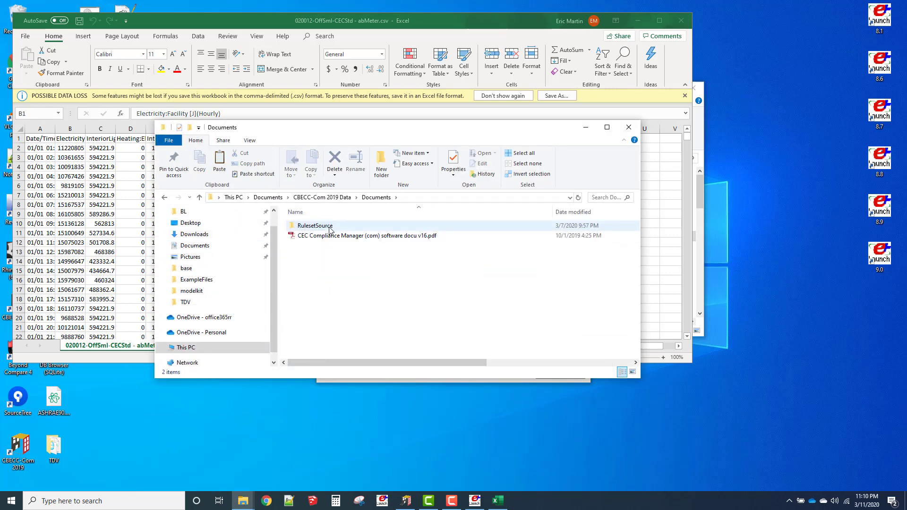
pyautogui.doubleClick(329, 228)
pyautogui.doubleClick(329, 230)
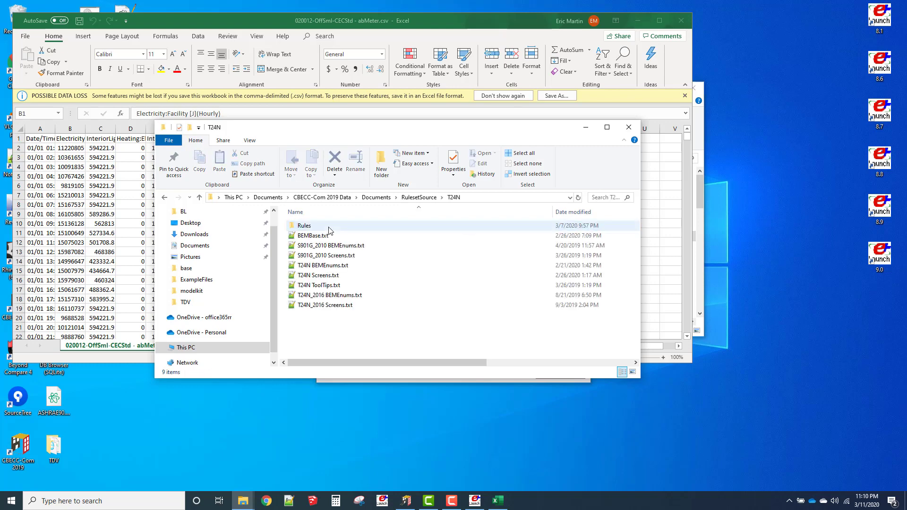
pyautogui.doubleClick(329, 235)
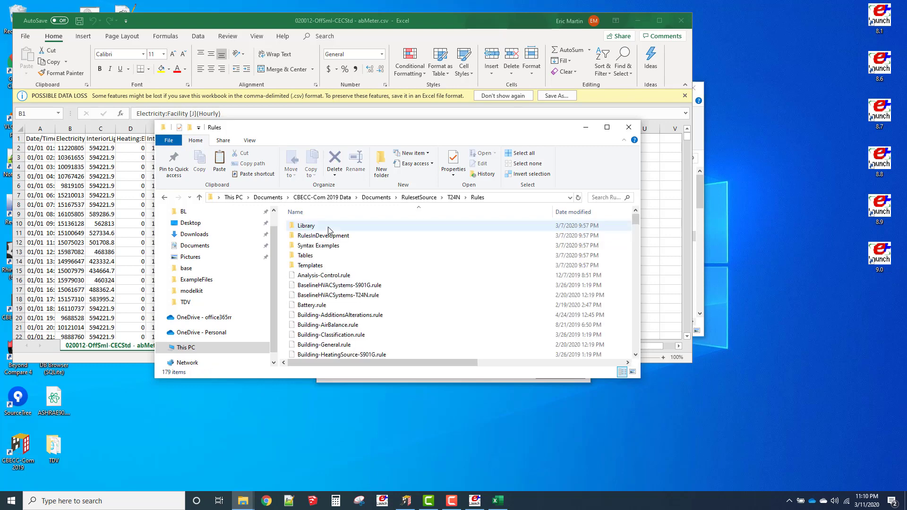
pyautogui.doubleClick(330, 256)
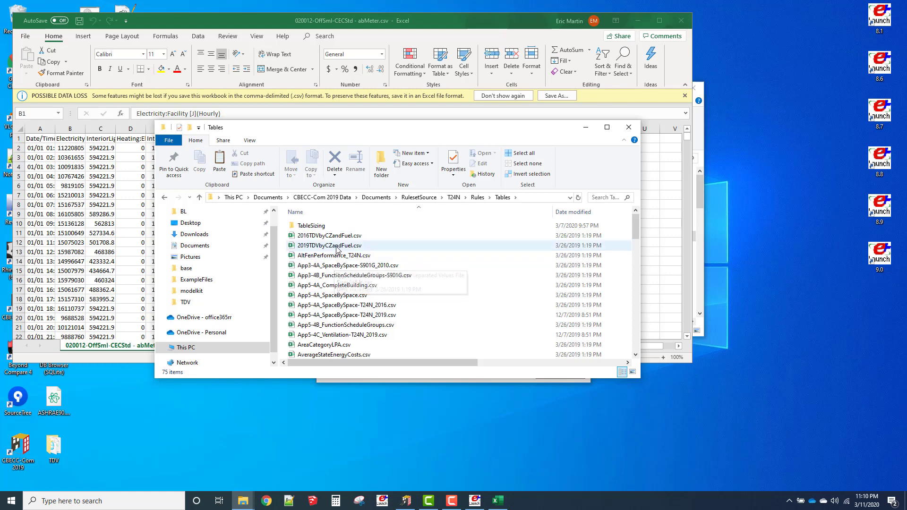
# Step: Copy 2019TDVbyCZandFuel.csv from the Tables folder into the OffSmlTDV folder
pyautogui.click(338, 246)
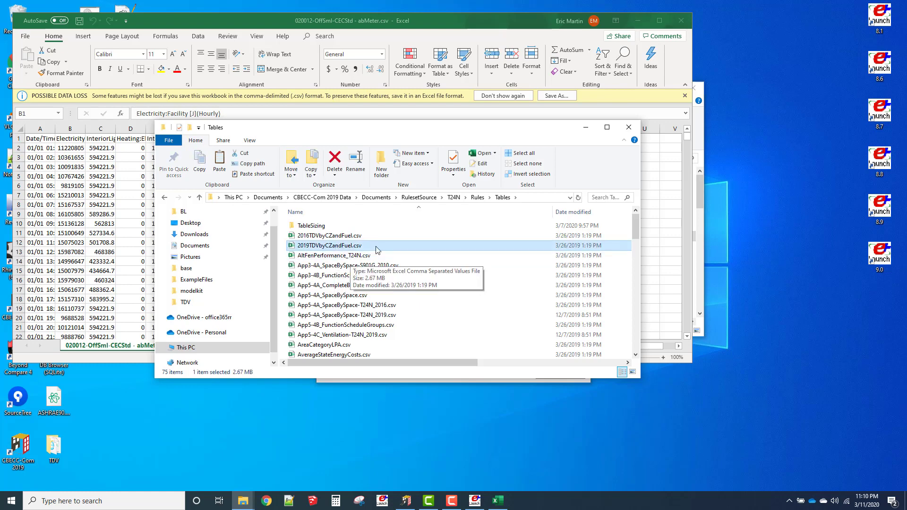
pyautogui.hotkey('ctrl', 'c')
pyautogui.hotkey('alt', 'Tab')
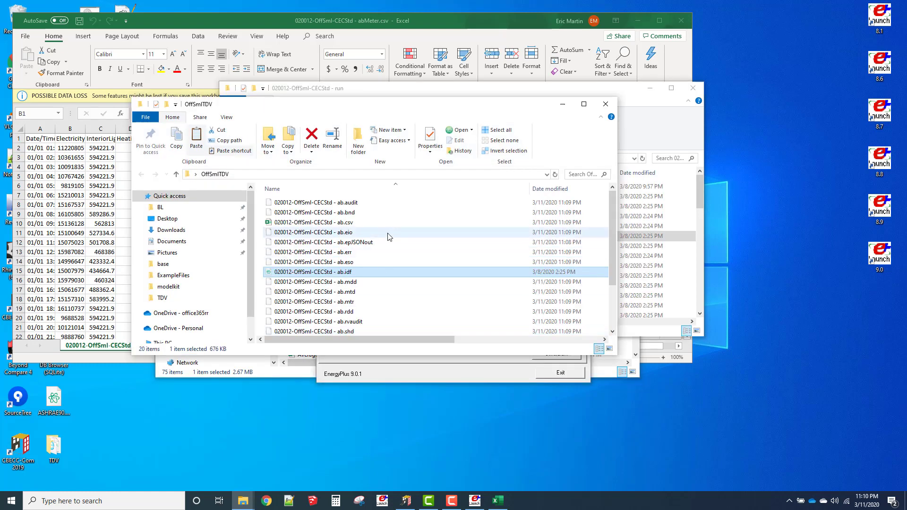
pyautogui.hotkey('ctrl', 'v')
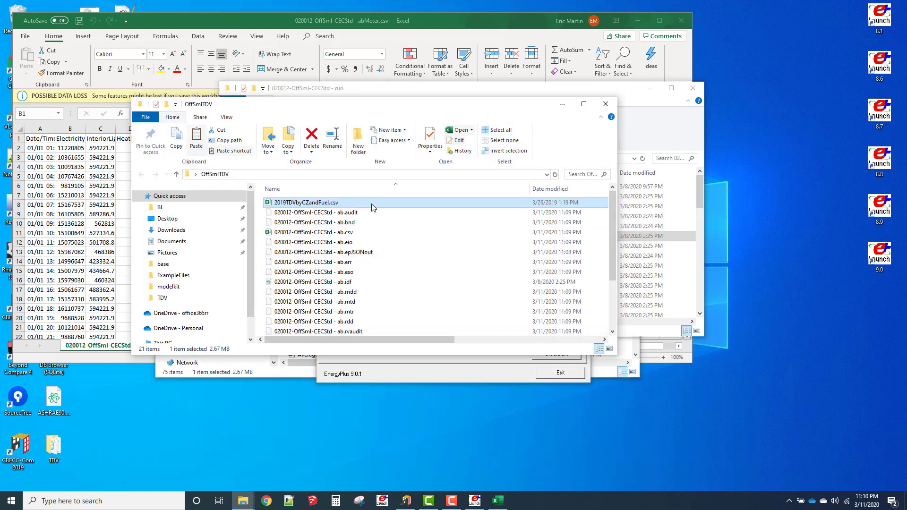
# Step: Open the copied 2019TDVbyCZandFuel.csv in Excel and examine the climate zone 1 fuel headings and factors in C13:E15
pyautogui.doubleClick(373, 203)
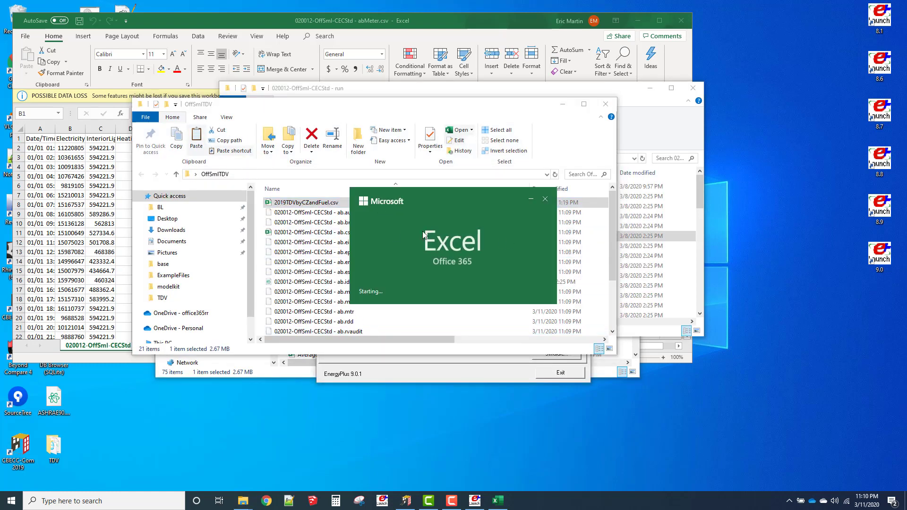
pyautogui.click(658, 22)
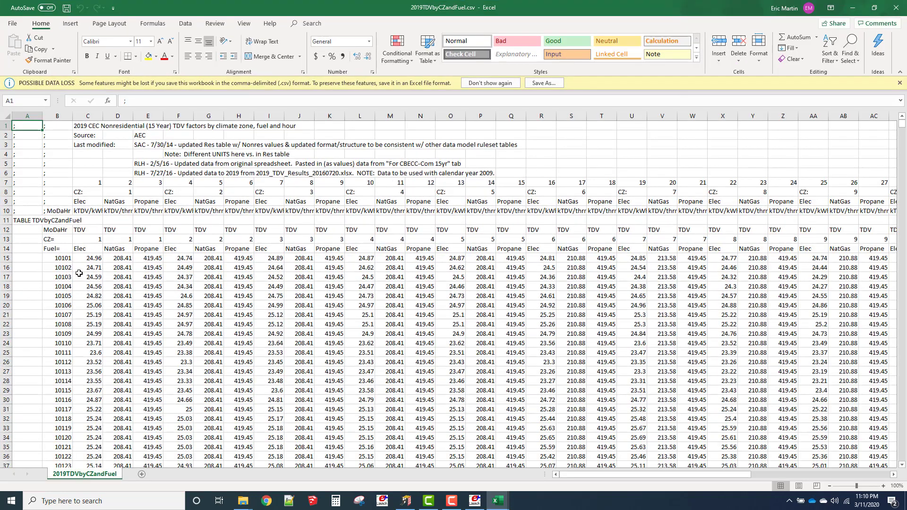
pyautogui.moveTo(81, 249); pyautogui.dragTo(143, 249)
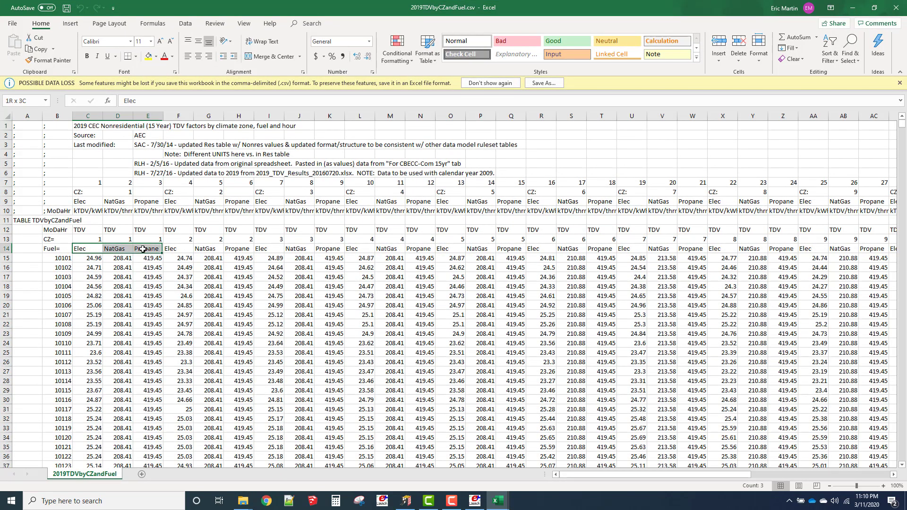
pyautogui.moveTo(86, 238); pyautogui.dragTo(161, 254)
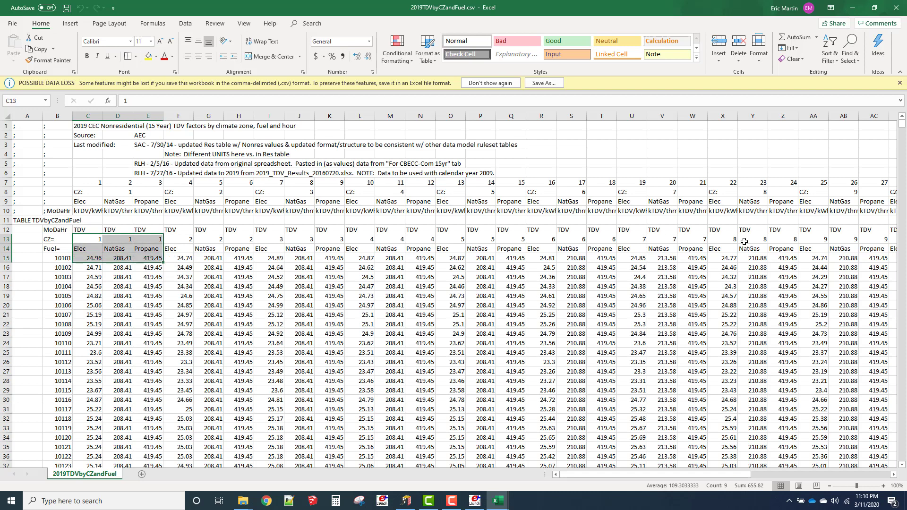
# Step: Locate the climate zone 12 electricity and natural gas columns and examine their TDV units in row 10
pyautogui.click(893, 475)
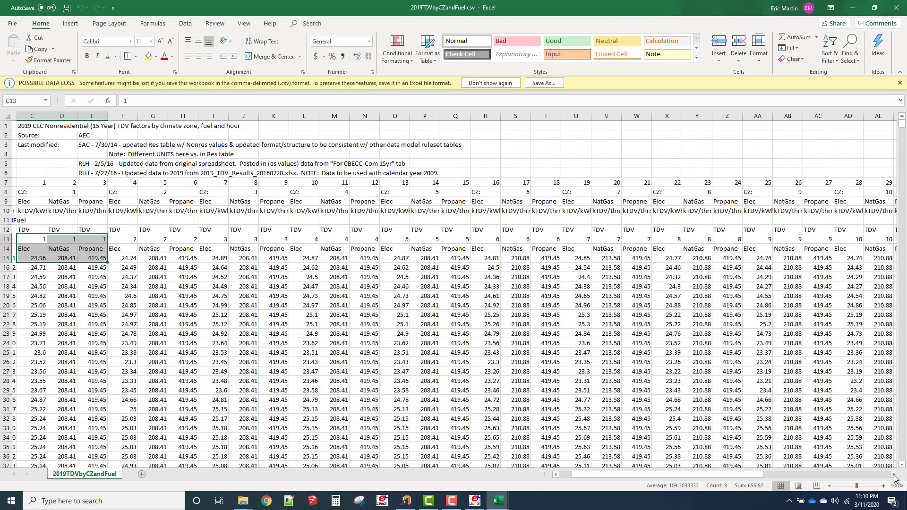
pyautogui.moveTo(893, 475); pyautogui.dragTo(893, 477)
pyautogui.moveTo(757, 231); pyautogui.dragTo(779, 255)
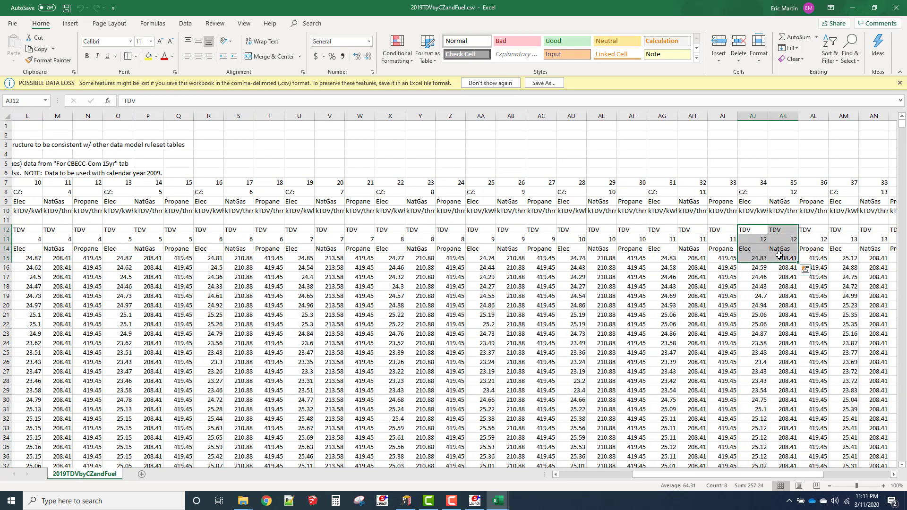
pyautogui.click(758, 214)
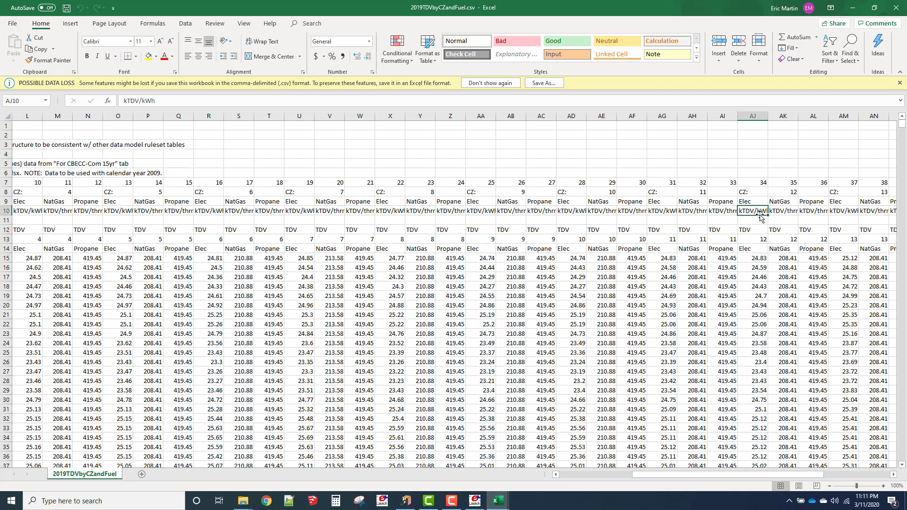
pyautogui.click(781, 213)
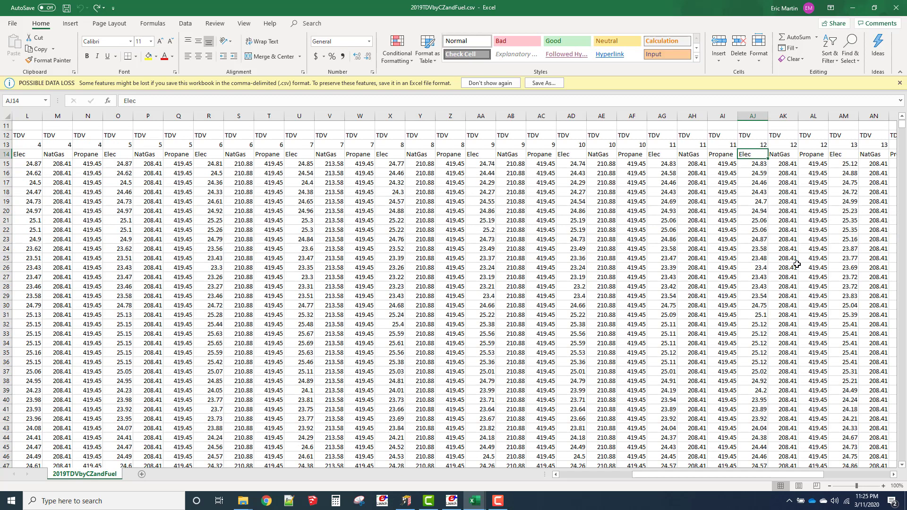
# Step: Copy the climate zone 12 Elec and NatGas TDV columns from AJ14 to the last row into the abMeter workbook at O1
pyautogui.hotkey('shift', 'Right')
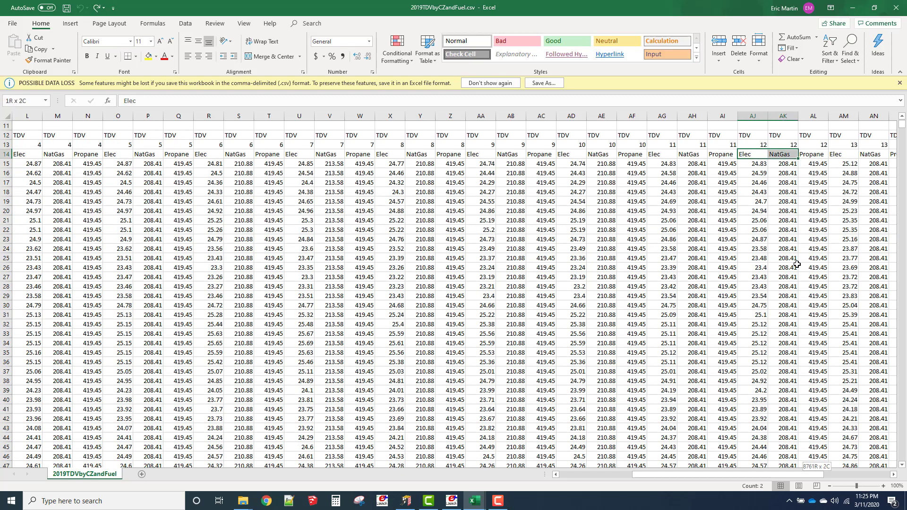
pyautogui.hotkey('ctrl', 'shift', 'Down')
pyautogui.hotkey('ctrl', 'c')
pyautogui.hotkey('alt', 'Tab')
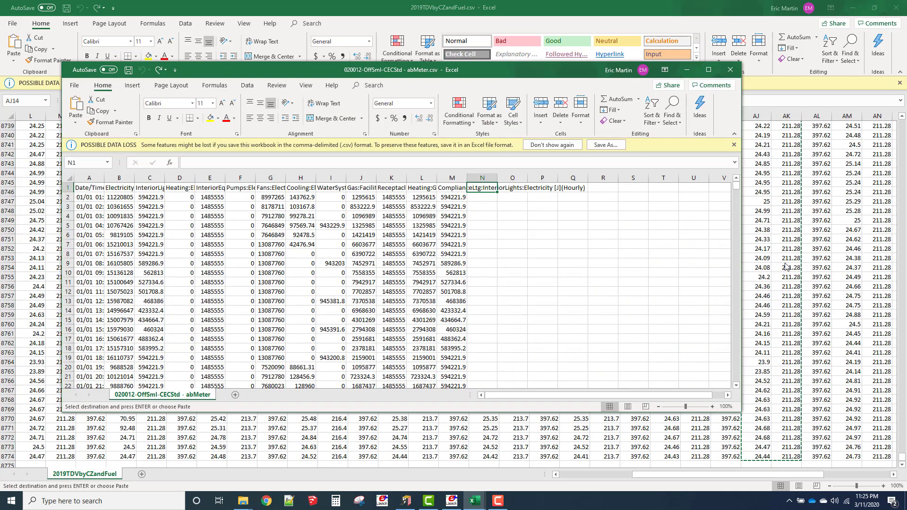
pyautogui.hotkey('ctrl', 'v')
pyautogui.click(519, 189)
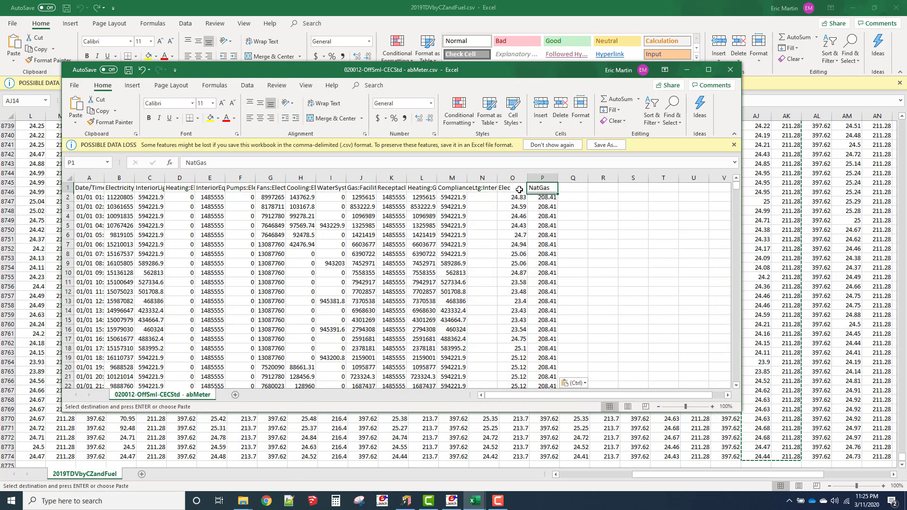
pyautogui.press('Right')
pyautogui.press('Right')
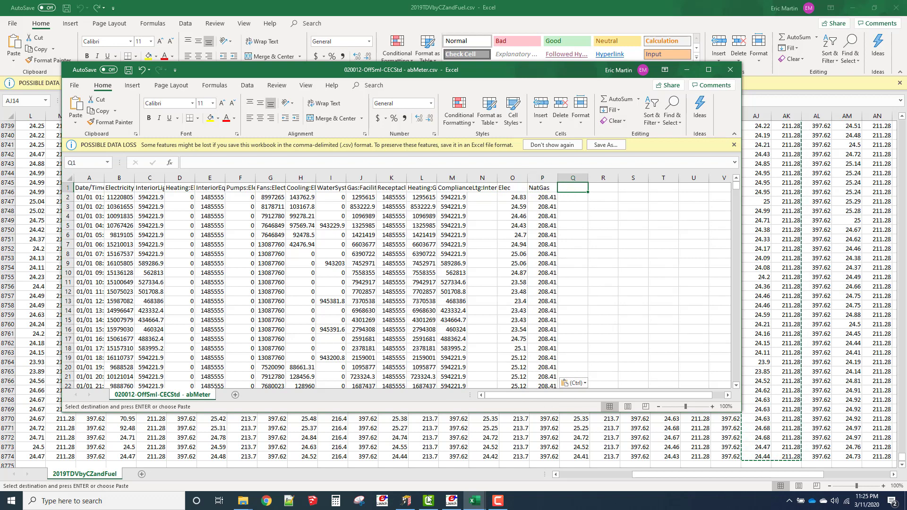
# Step: Switch to CBECC-Com and examine the standard design TDV results by end use in the Energy Use Summary
pyautogui.click(405, 501)
pyautogui.click(327, 87)
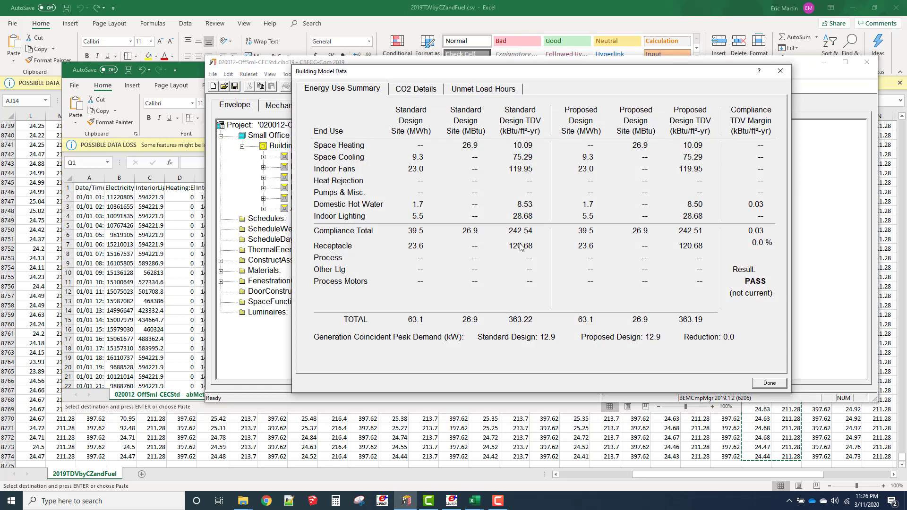
pyautogui.click(161, 359)
# Step: In the abMeter workbook, insert a blank column D directly after the InteriorLights:Electricity column
pyautogui.click(150, 188)
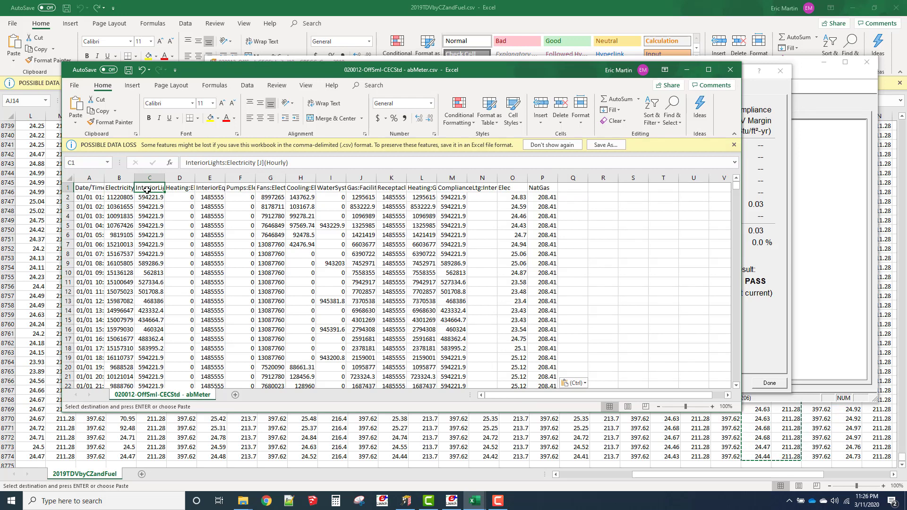
pyautogui.click(179, 178)
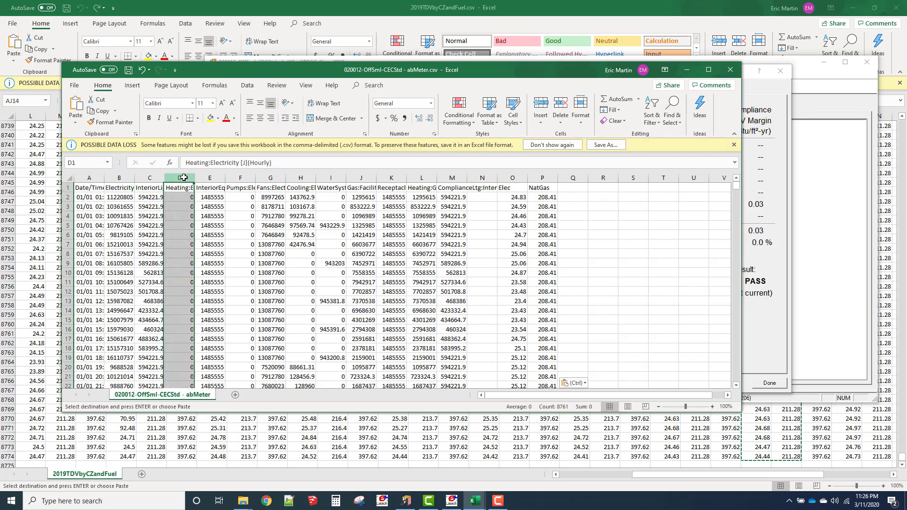
pyautogui.rightClick(179, 178)
pyautogui.click(231, 244)
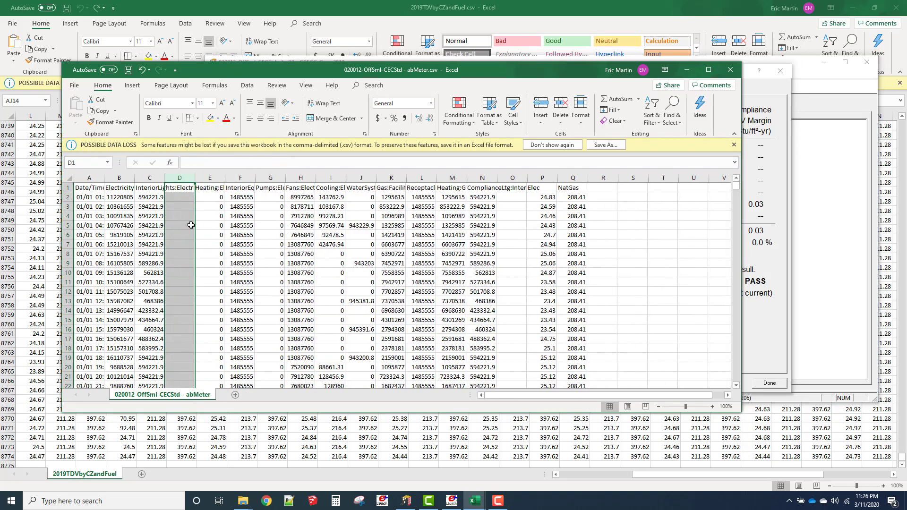
# Step: Convert the hourly interior lighting electricity to kWh by entering =CONVERT(C2,"J","kWh") in D2 and filling it down column D
pyautogui.click(158, 190)
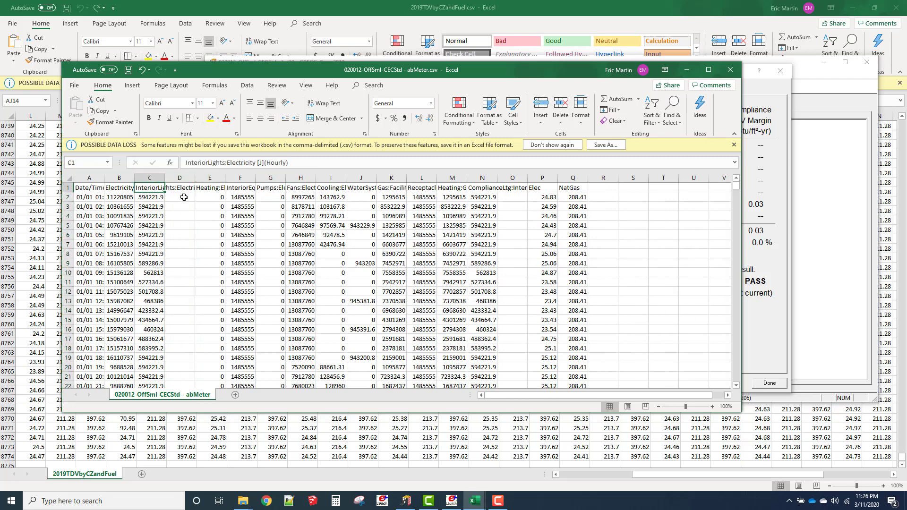
pyautogui.moveTo(547, 188); pyautogui.dragTo(548, 196)
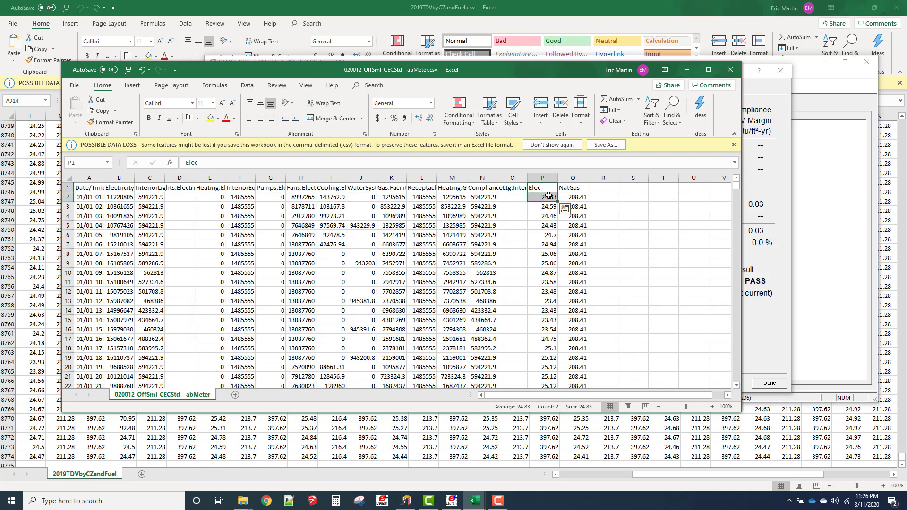
pyautogui.click(180, 195)
pyautogui.write('=')
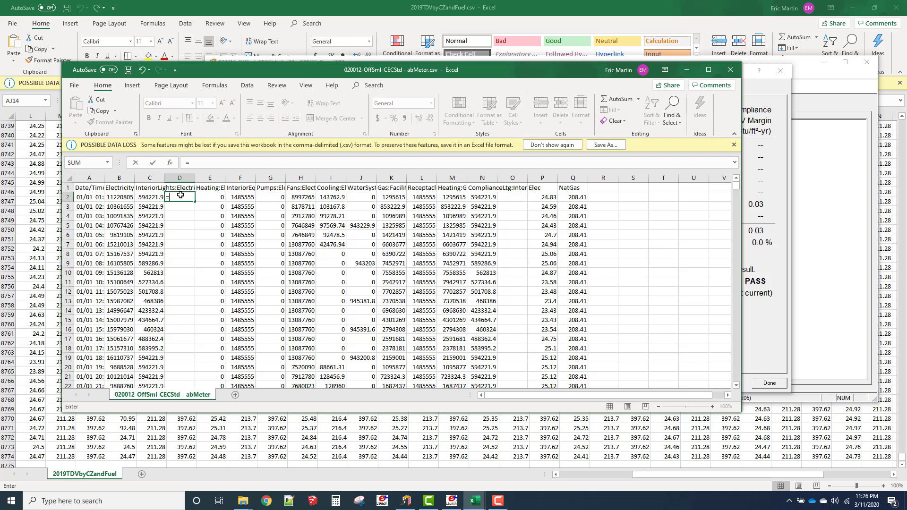
pyautogui.write('convert(')
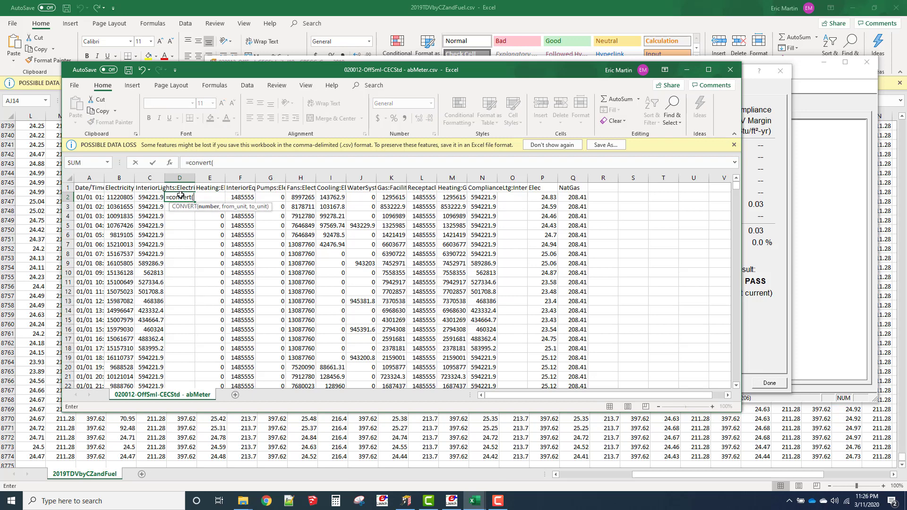
pyautogui.write('C2,')
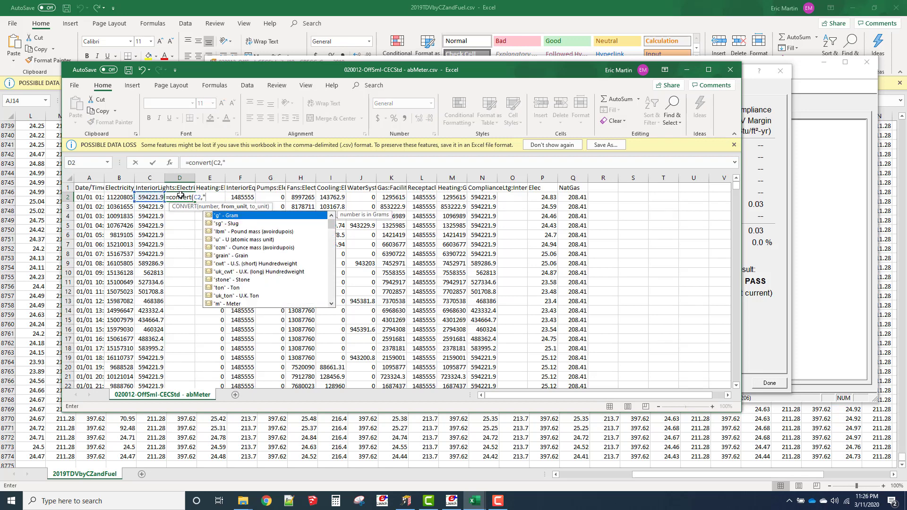
pyautogui.write('"J","')
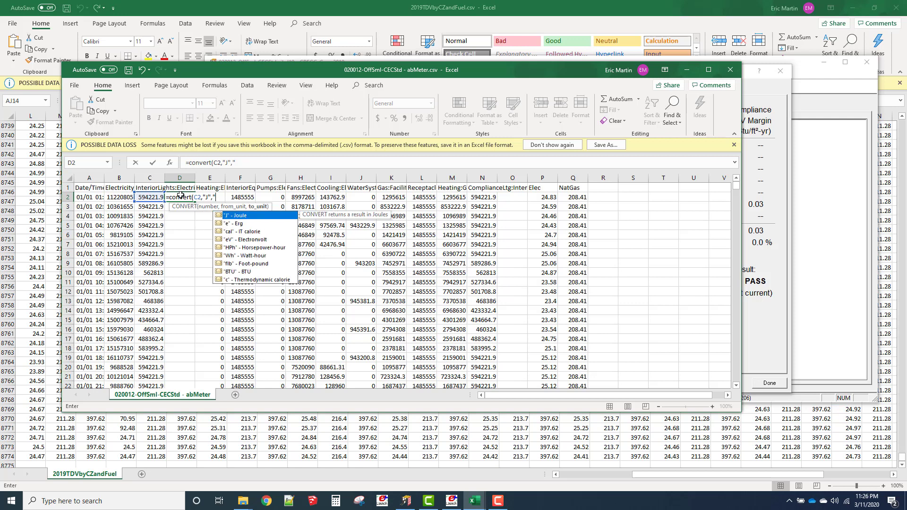
pyautogui.write('kWh")')
pyautogui.press('Return')
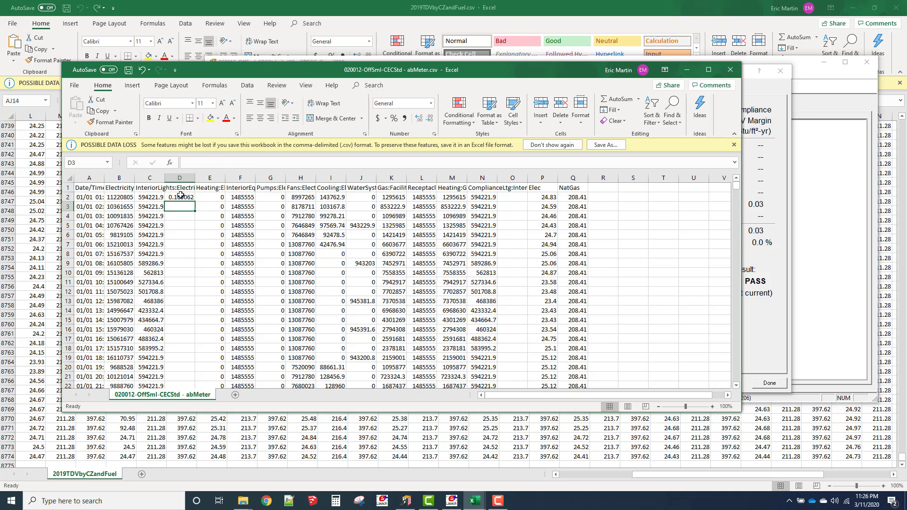
pyautogui.click(181, 195)
pyautogui.doubleClick(195, 202)
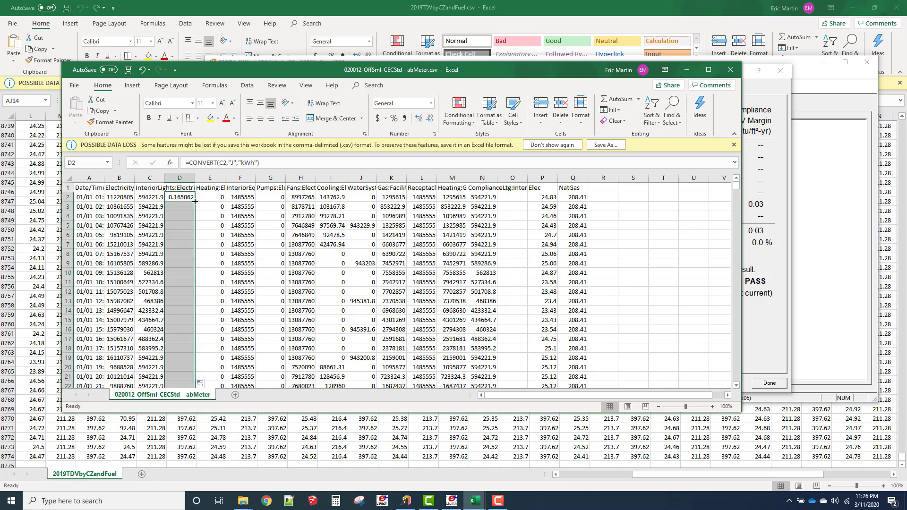
# Step: Enter =SUMPRODUCT(D2:D8761,P2:P8761) in D1 to weight the hourly lighting kWh by the Elec TDV factors
pyautogui.click(181, 187)
pyautogui.write('=sum(')
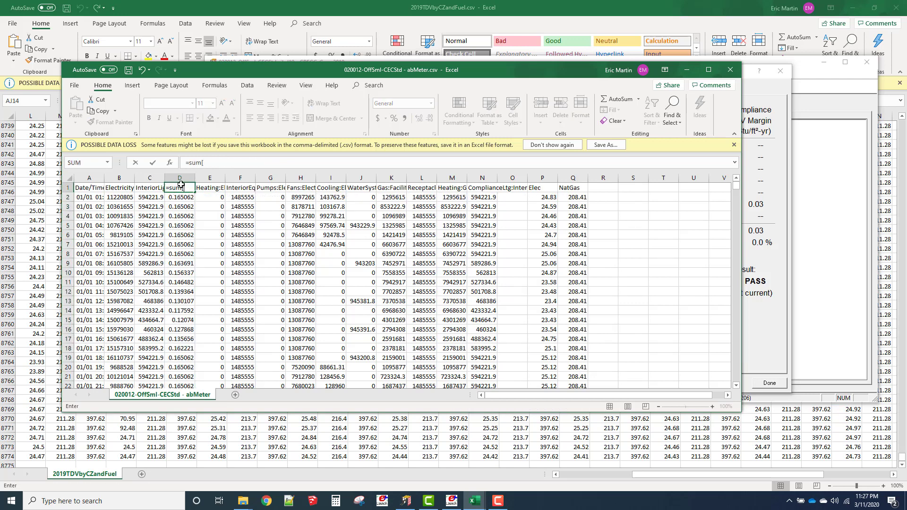
pyautogui.write('pr')
pyautogui.press('Tab')
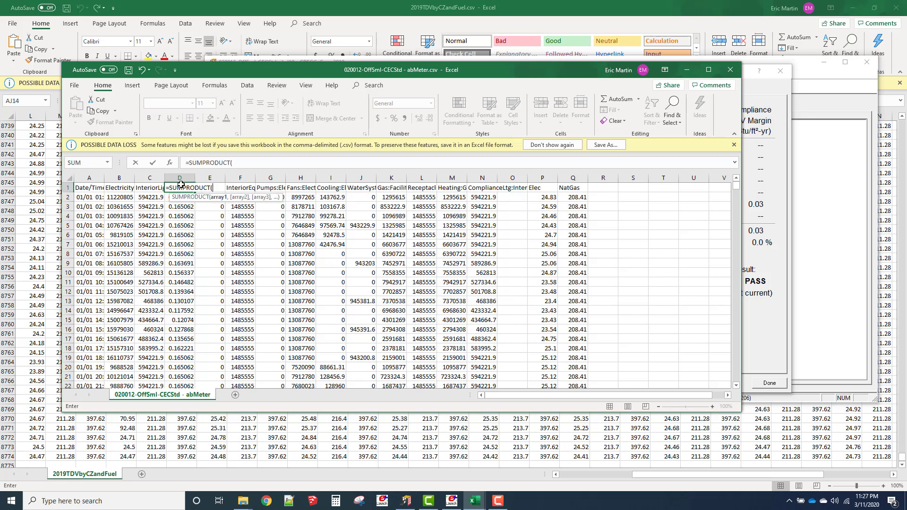
pyautogui.press('Down')
pyautogui.hotkey('ctrl', 'shift', 'Down')
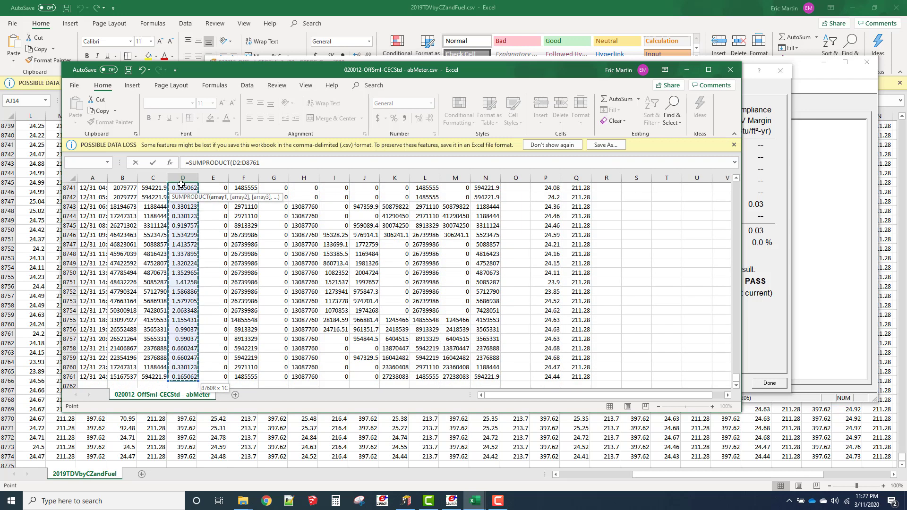
pyautogui.write(',')
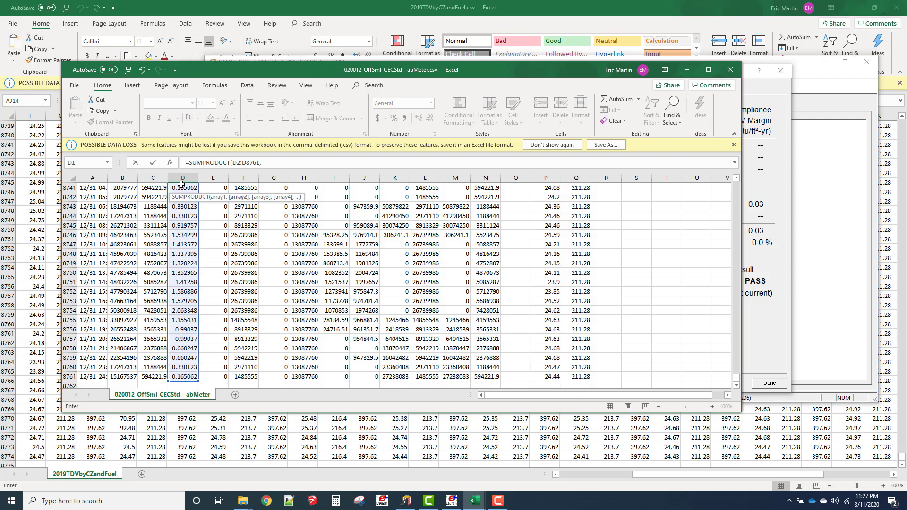
pyautogui.press('Right')
pyautogui.press('Right')
pyautogui.press('Right')
pyautogui.press('Right')
pyautogui.press('Right')
pyautogui.press('Right')
pyautogui.press('Right')
pyautogui.press('Right')
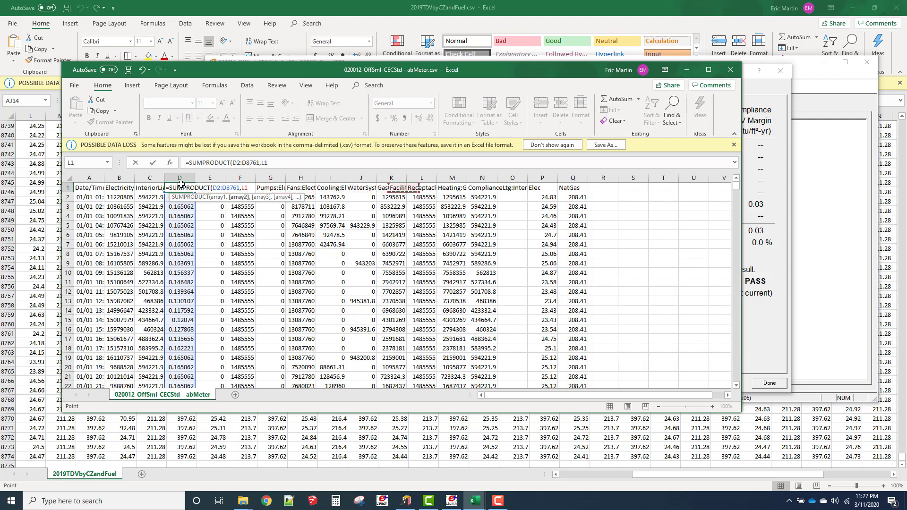
pyautogui.press('Right')
pyautogui.press('Right')
pyautogui.press('Right')
pyautogui.press('Right')
pyautogui.press('Down')
pyautogui.hotkey('ctrl', 'shift', 'Down')
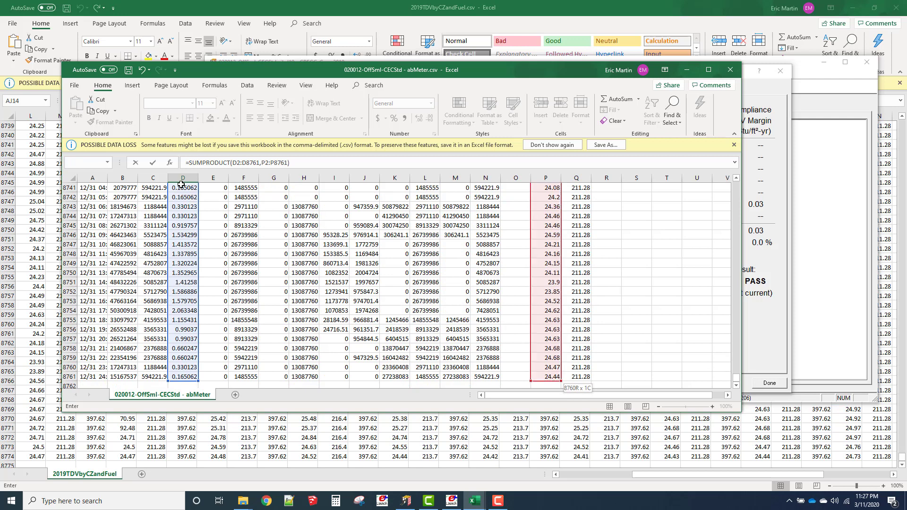
pyautogui.hotkey('ctrl', 'Return')
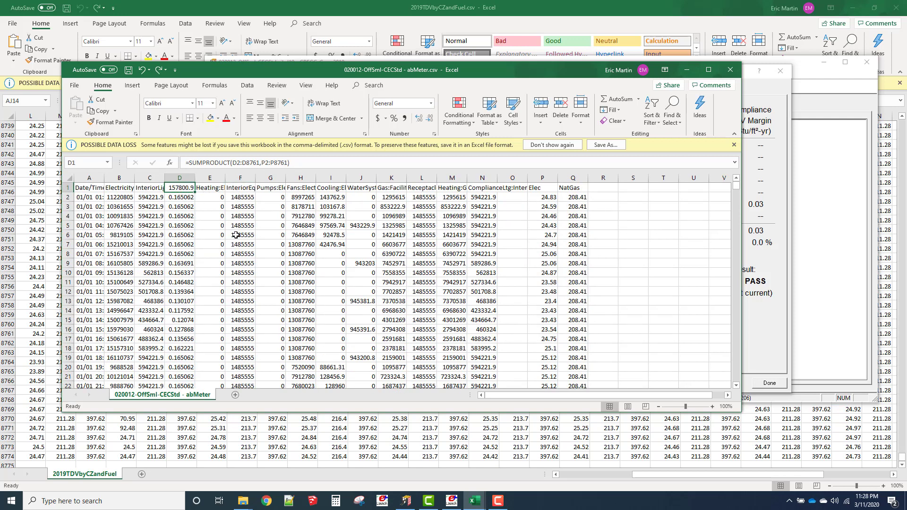
# Step: Check the conditioned floor area in CBECC-Com's project tree and divide the SUMPRODUCT in D1 of the abMeter workbook by 5502
pyautogui.click(406, 500)
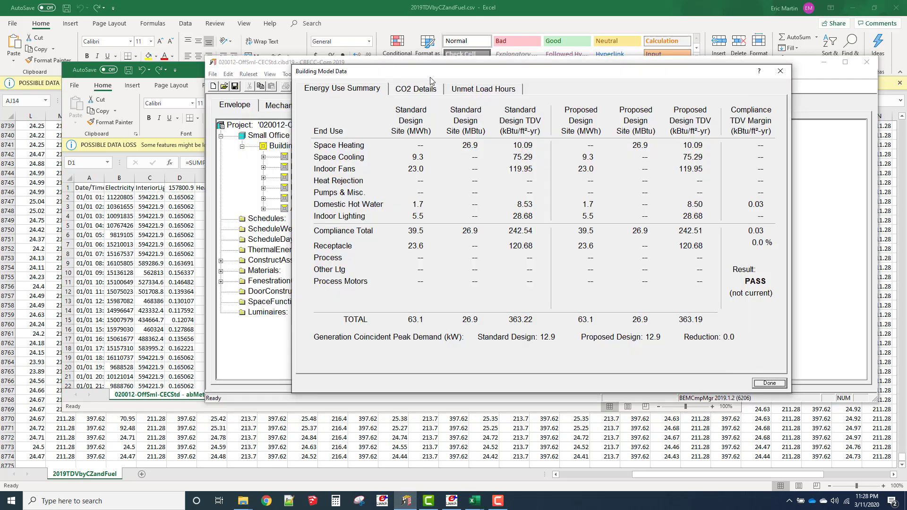
pyautogui.moveTo(425, 76); pyautogui.dragTo(537, 152)
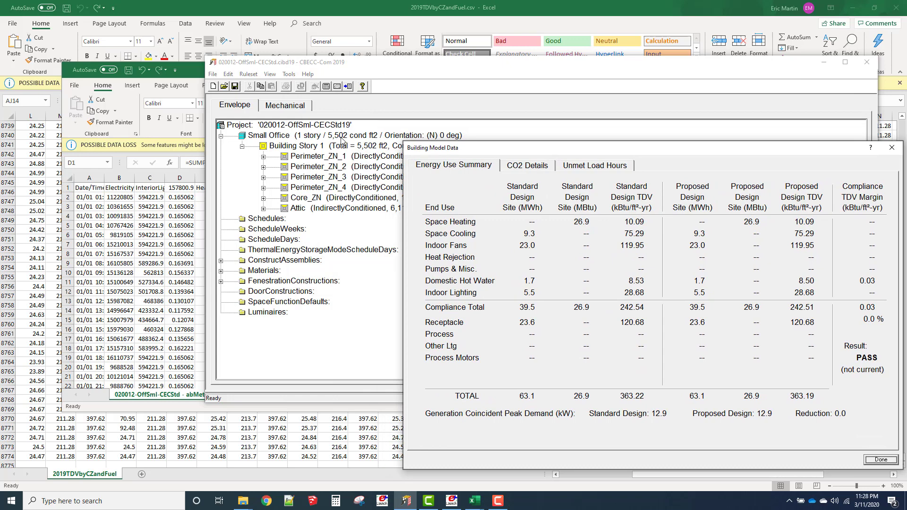
pyautogui.click(165, 223)
pyautogui.click(331, 163)
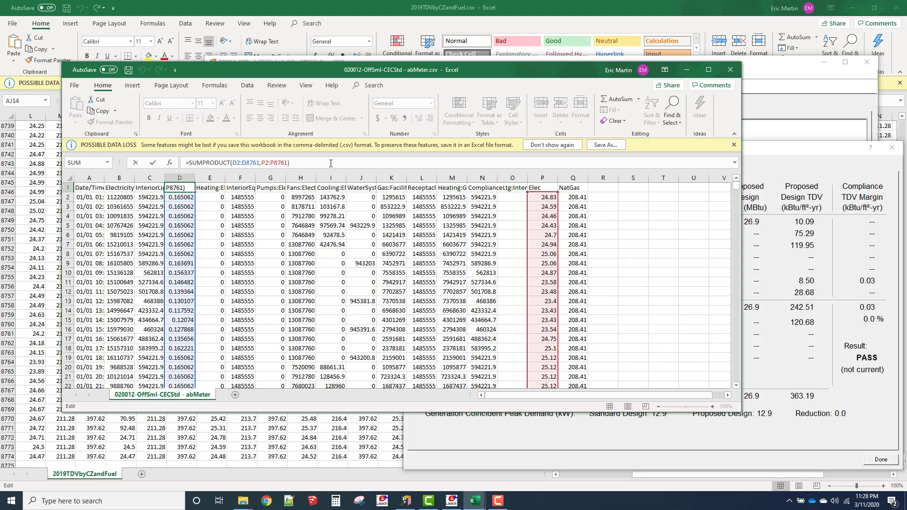
pyautogui.write('/5502')
pyautogui.press('Return')
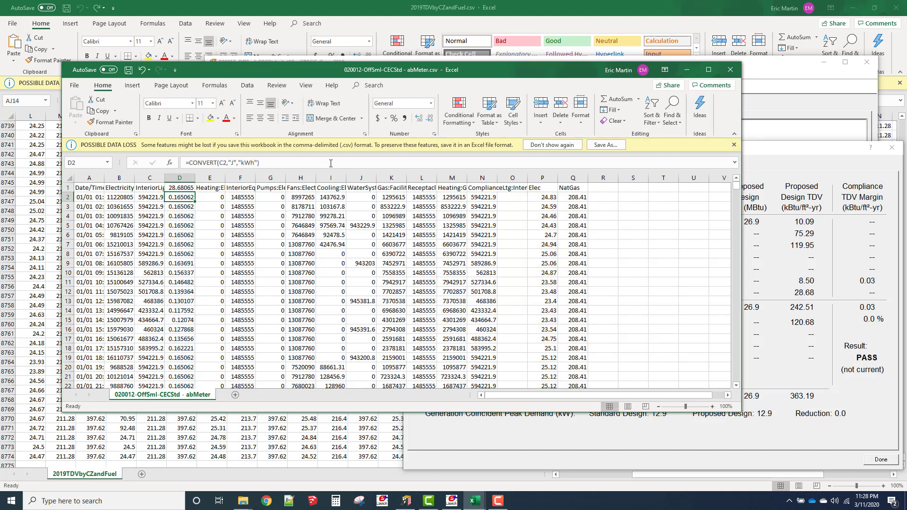
# Step: Compare the interior lighting TDV in D1 with the Indoor Lighting standard design TDV in CBECC-Com's Energy Use Summary
pyautogui.click(173, 188)
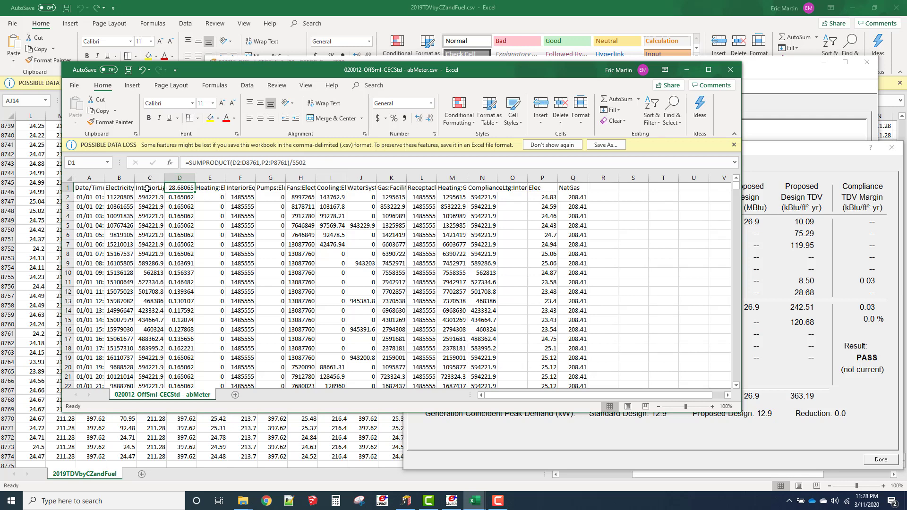
pyautogui.click(148, 189)
pyautogui.click(869, 296)
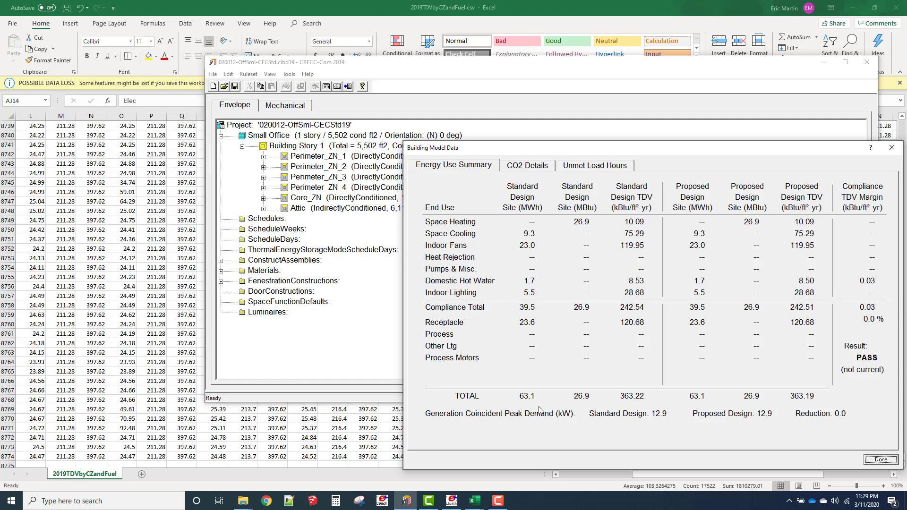
# Step: Return to the abMeter workbook and insert two blank columns, N and O, directly after the Heating:Gas column
pyautogui.moveTo(480, 505)
pyautogui.click(506, 476)
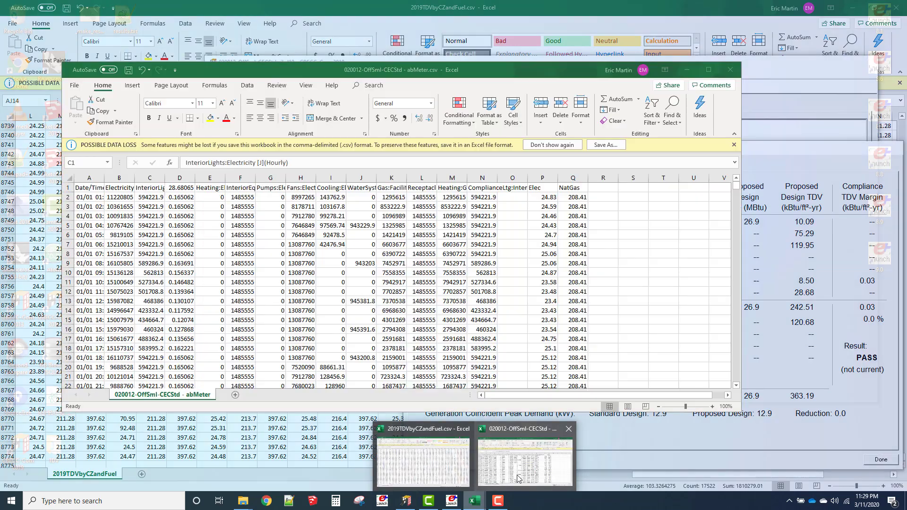
pyautogui.click(455, 187)
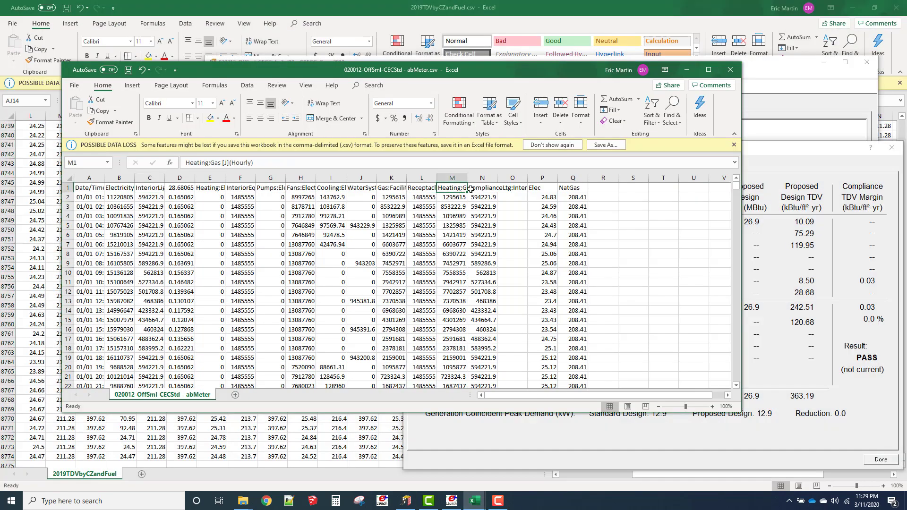
pyautogui.click(489, 179)
pyautogui.rightClick(489, 179)
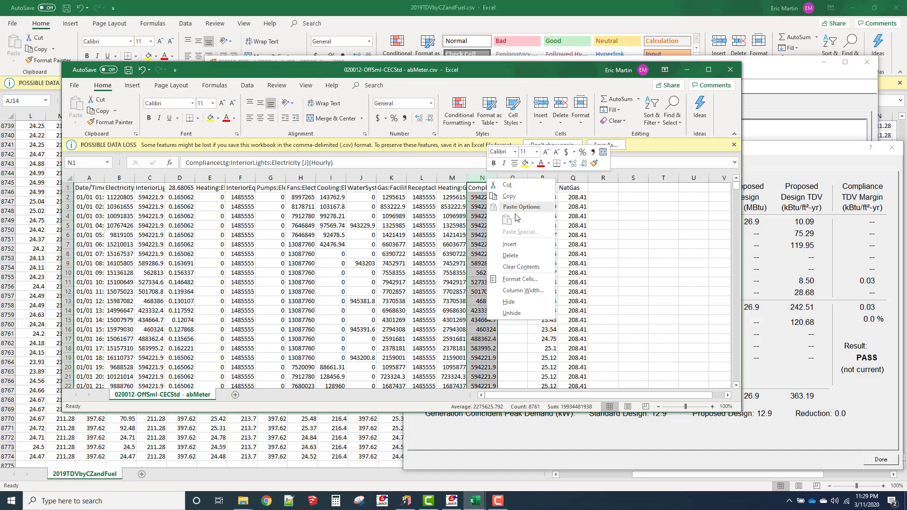
pyautogui.click(509, 244)
# Step: Convert the hourly heating gas to therms by entering =CONVERT(M2,"J","BTU")/100000 in N2 and filling it down column N
pyautogui.click(487, 196)
pyautogui.write('=')
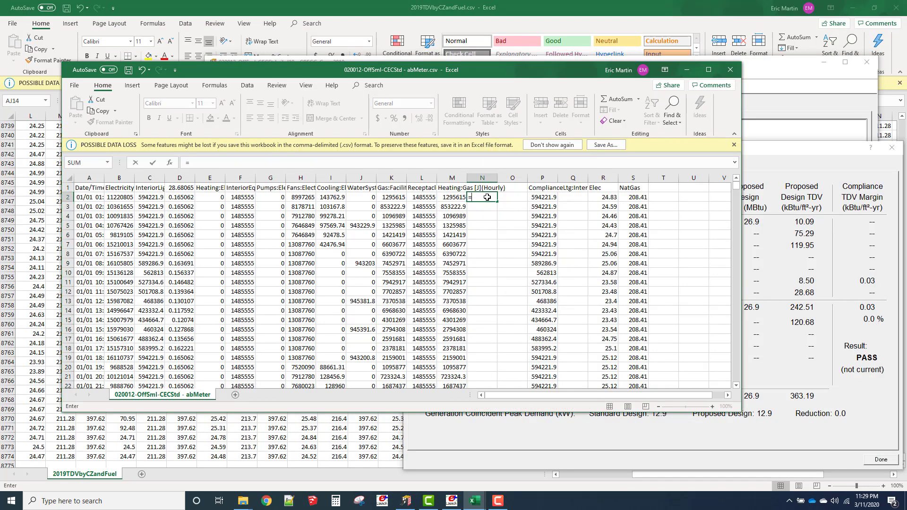
pyautogui.write('convert(M2')
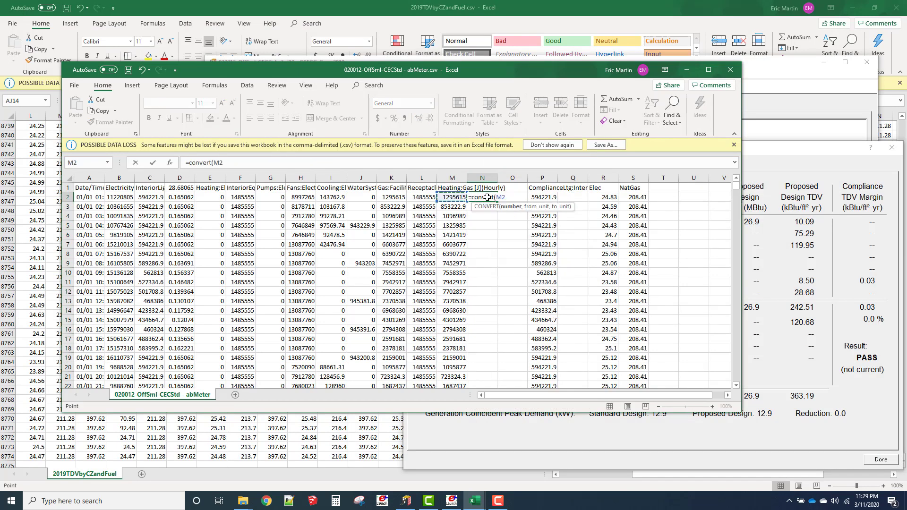
pyautogui.write(',"J","B')
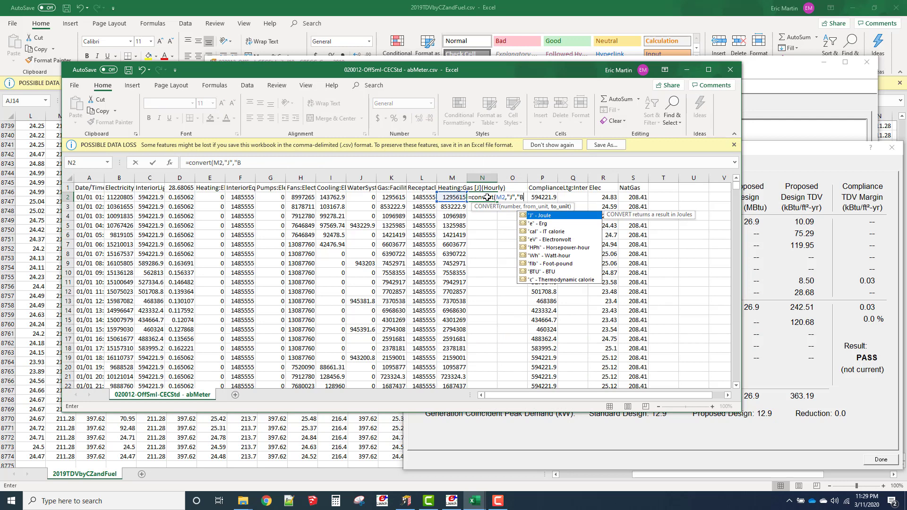
pyautogui.write('TU")/')
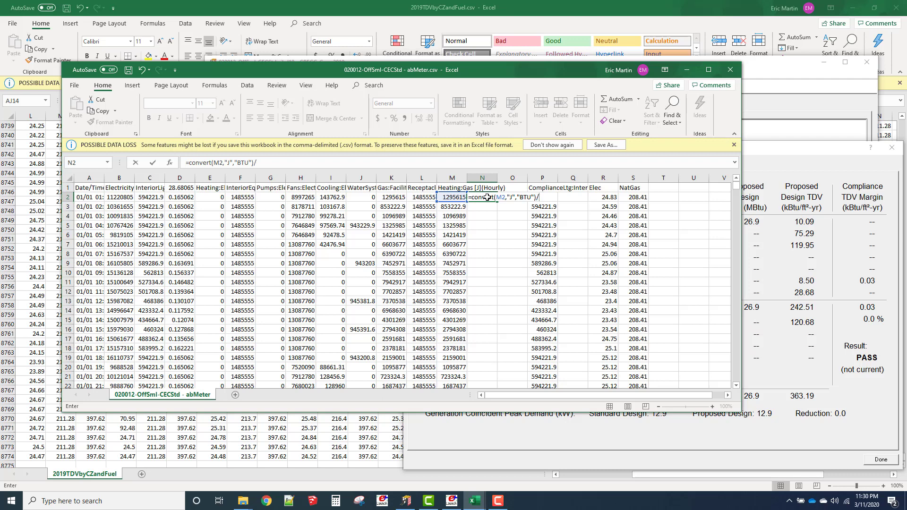
pyautogui.write('100000')
pyautogui.press('Return')
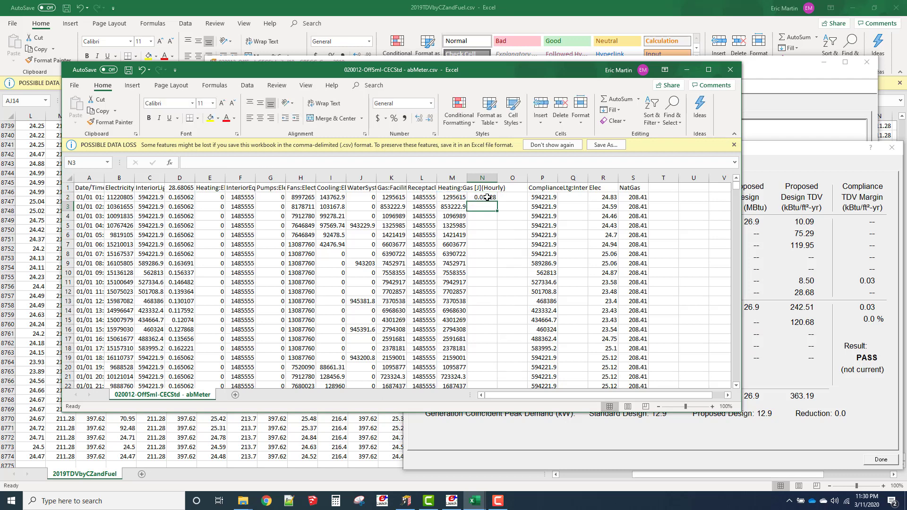
pyautogui.click(487, 197)
pyautogui.doubleClick(496, 200)
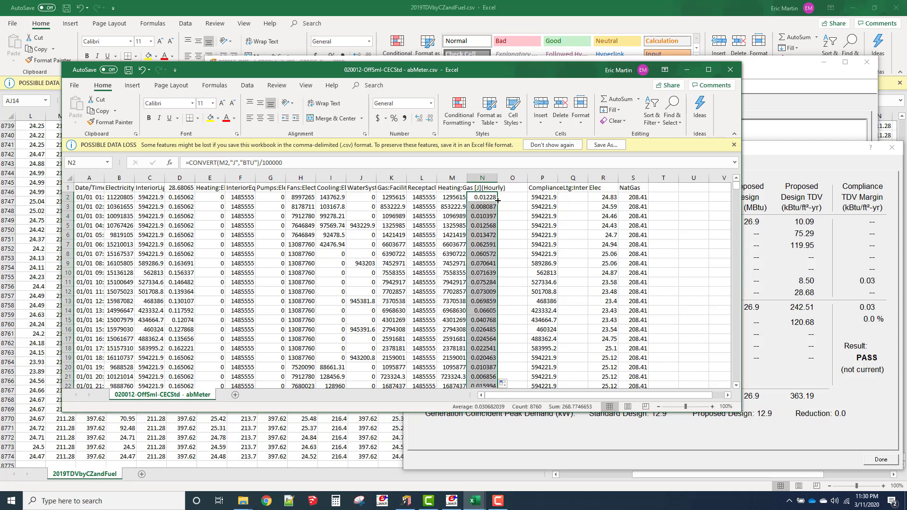
# Step: Enter =SUMPRODUCT(N2:N8761,S2:S8761) in N1 to weight the hourly heating therms by the NatGas TDV factors
pyautogui.click(483, 188)
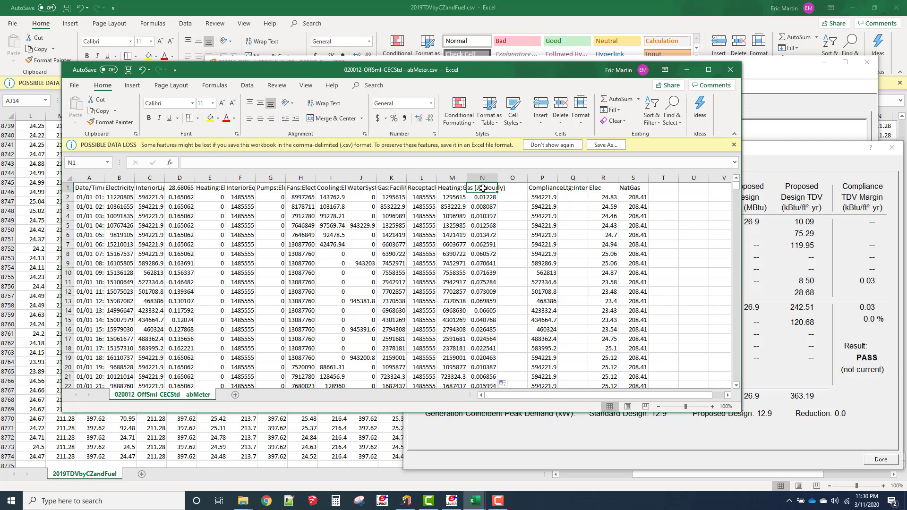
pyautogui.write('=sumpr')
pyautogui.press('Tab')
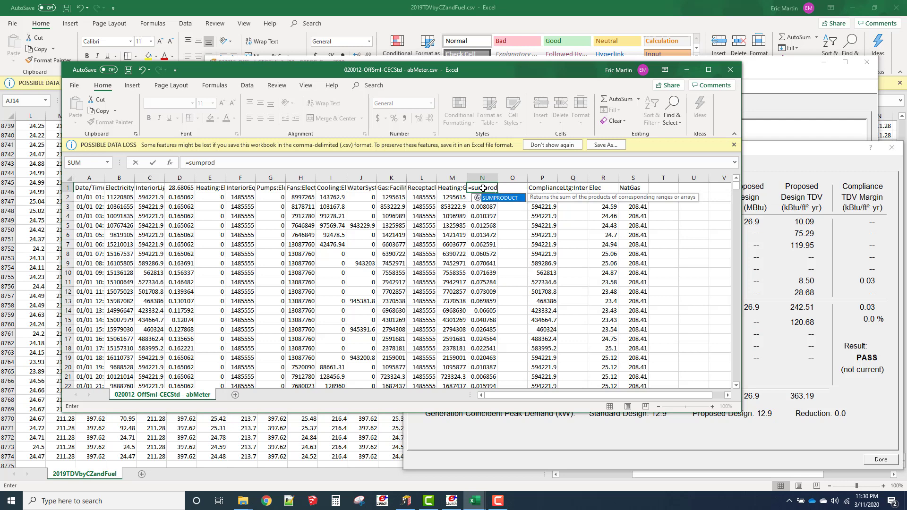
pyautogui.press('Down')
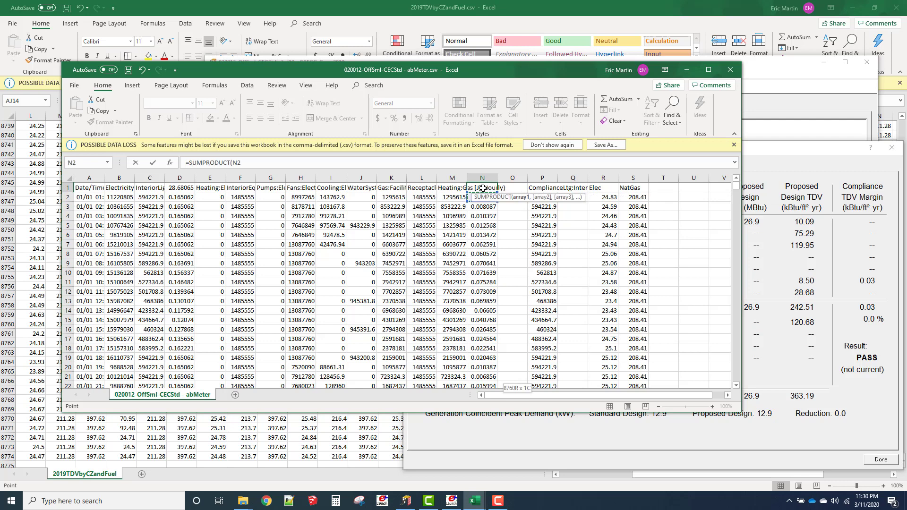
pyautogui.hotkey('ctrl', 'shift', 'Down')
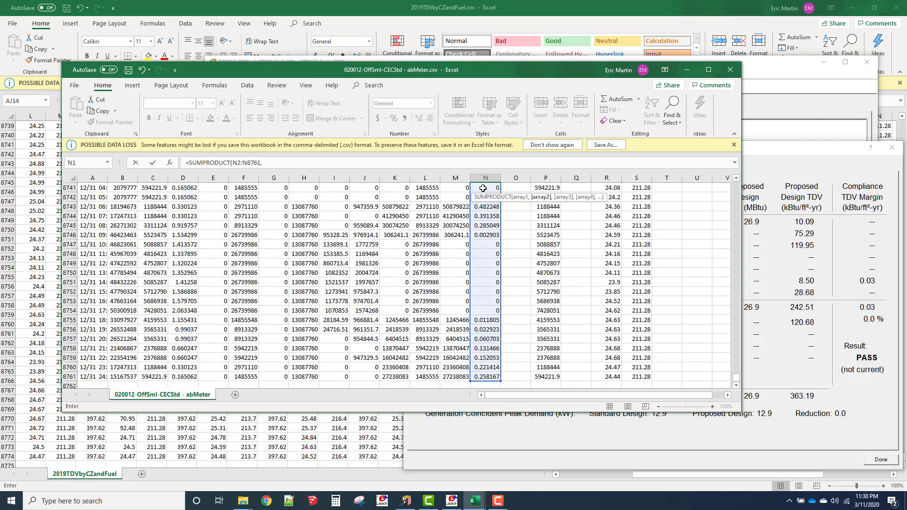
pyautogui.write(',')
pyautogui.press('Right')
pyautogui.press('Right')
pyautogui.press('Right')
pyautogui.press('Right')
pyautogui.press('Right')
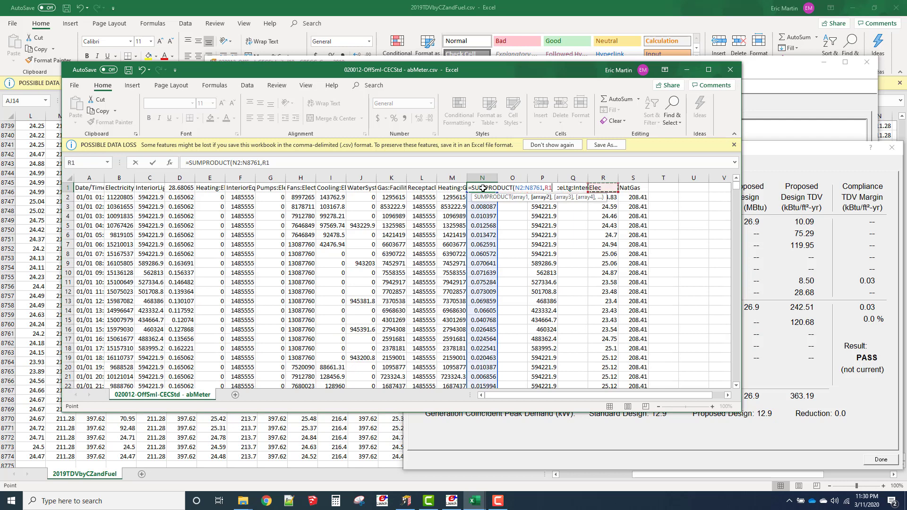
pyautogui.press('Down')
pyautogui.hotkey('ctrl', 'shift', 'Down')
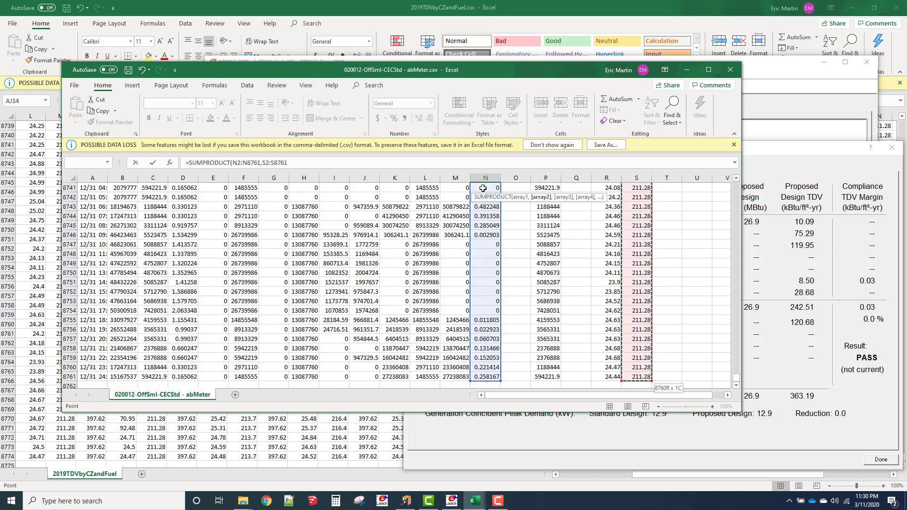
pyautogui.write(')')
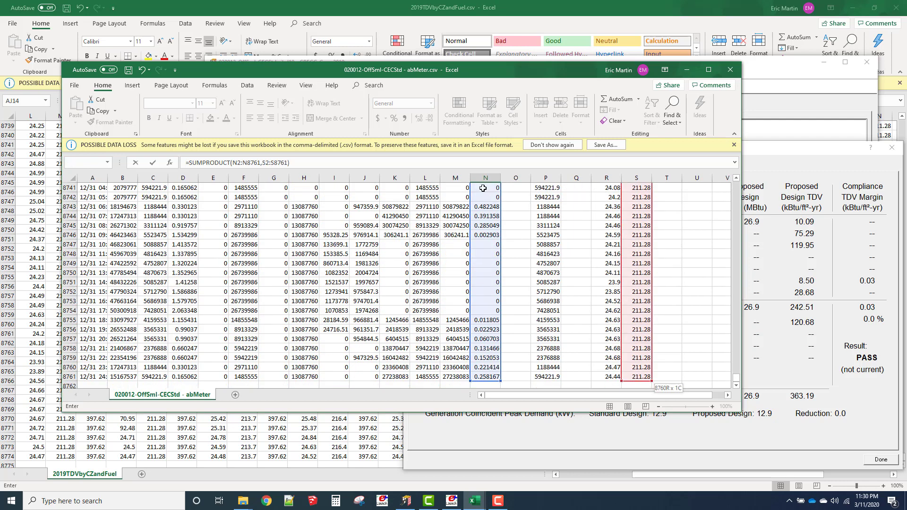
pyautogui.press('Return')
pyautogui.press('Up')
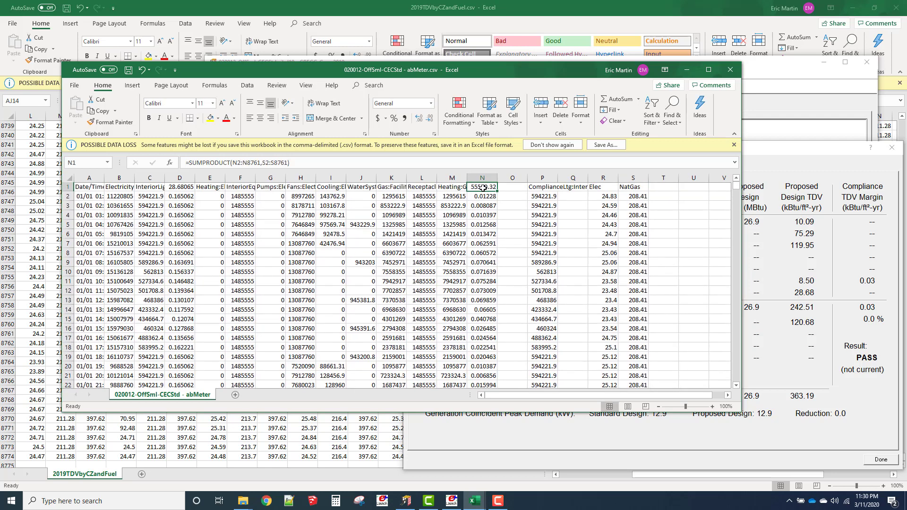
# Step: Divide the heating gas SUMPRODUCT in N1 by the conditioned floor area of 5502
pyautogui.click(360, 162)
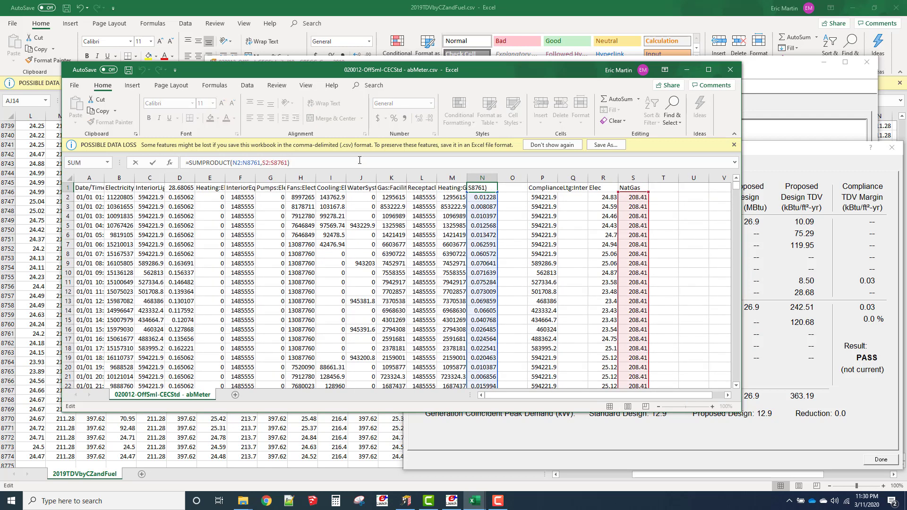
pyautogui.write('/5502')
pyautogui.press('Return')
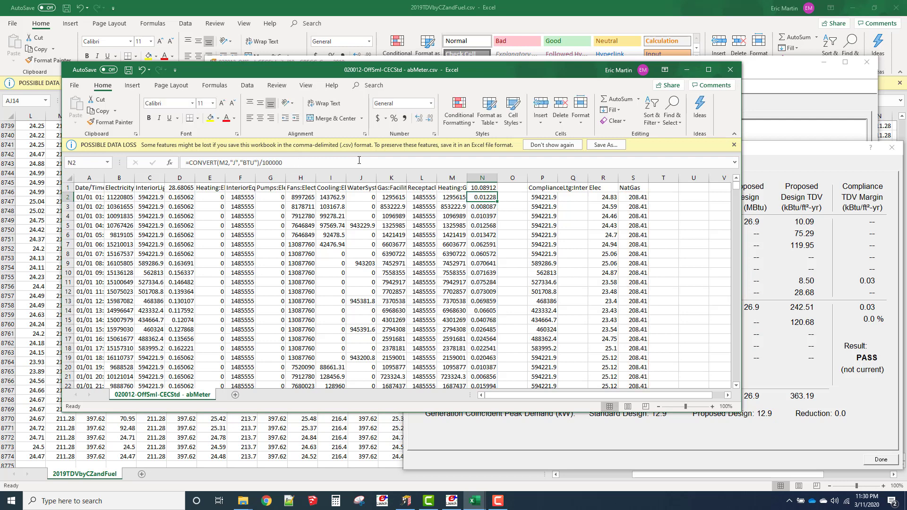
pyautogui.press('Up')
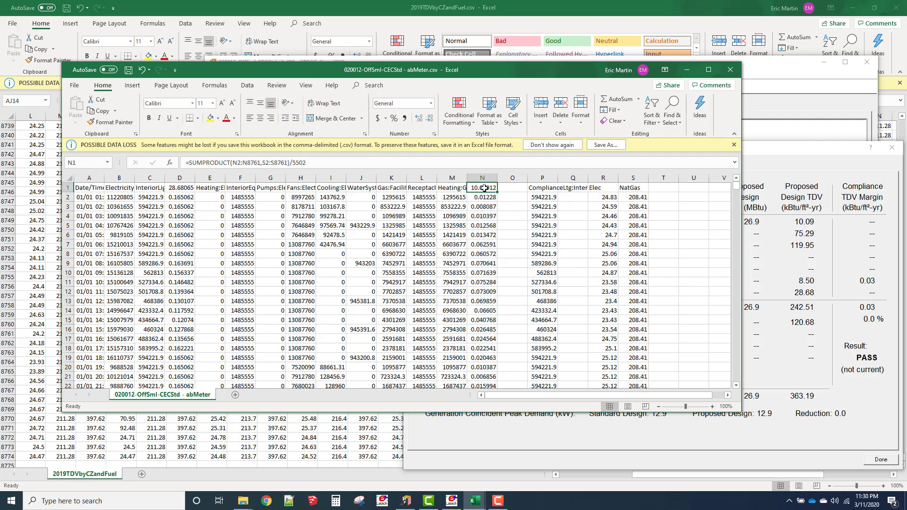
# Step: Compare the heating gas TDV with CBECC-Com's Space Heating standard design TDV, close the Building Model Data dialog and return to the abMeter workbook
pyautogui.click(455, 189)
pyautogui.click(843, 301)
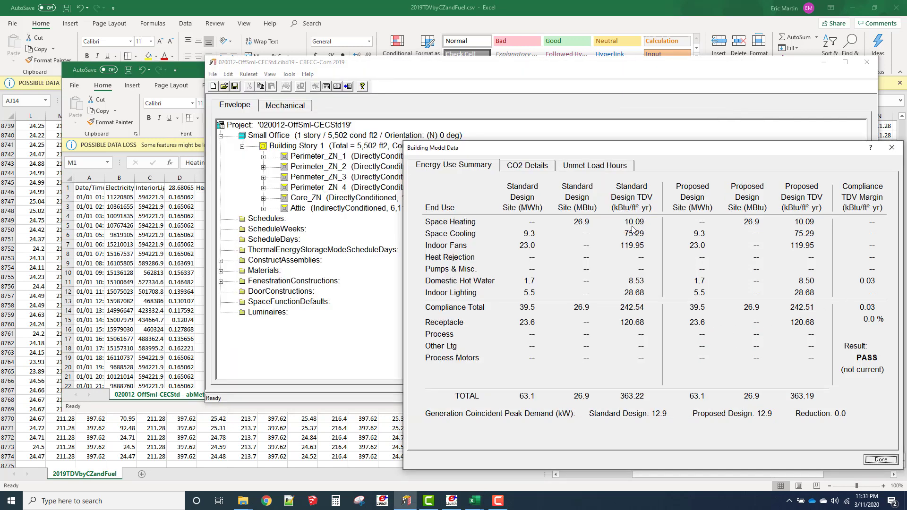
pyautogui.click(881, 460)
pyautogui.hotkey('alt', 'Tab')
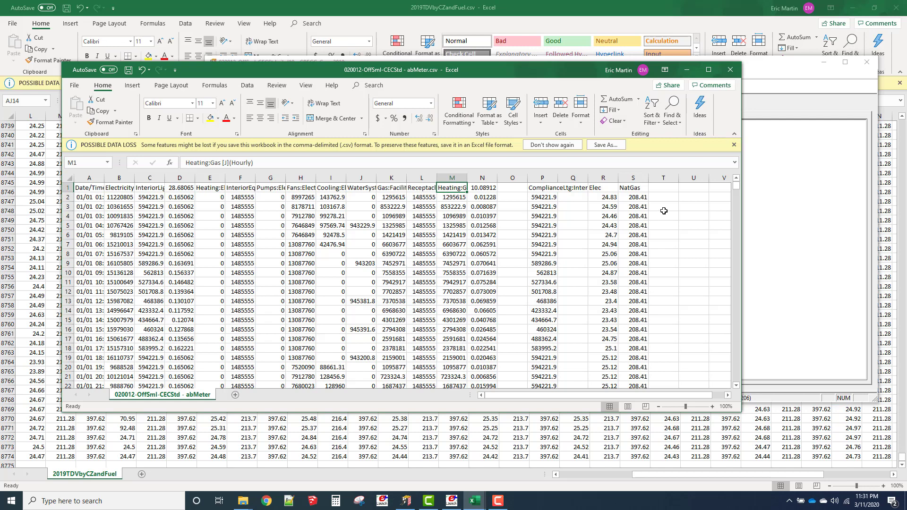
# Step: Close the abMeter workbook without saving, close the 2019TDVbyCZandFuel workbook and minimize CBECC-Com
pyautogui.click(730, 70)
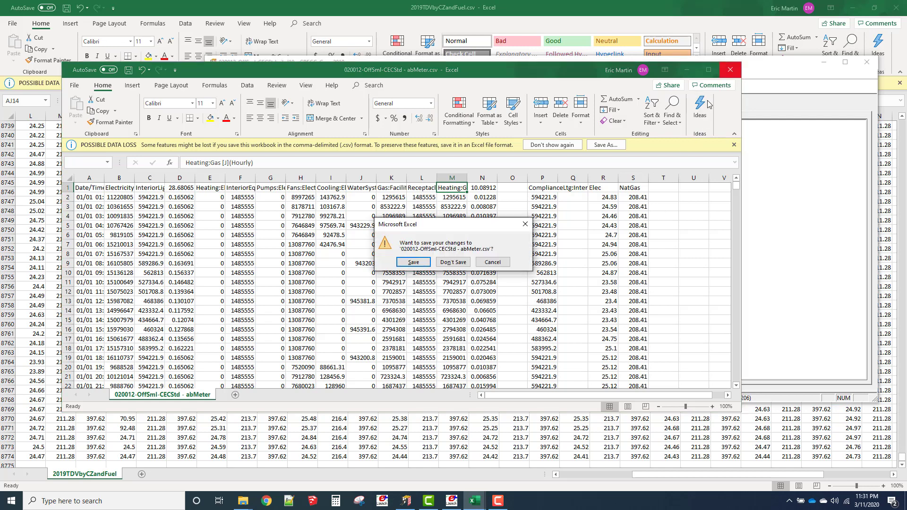
pyautogui.click(457, 262)
pyautogui.click(896, 7)
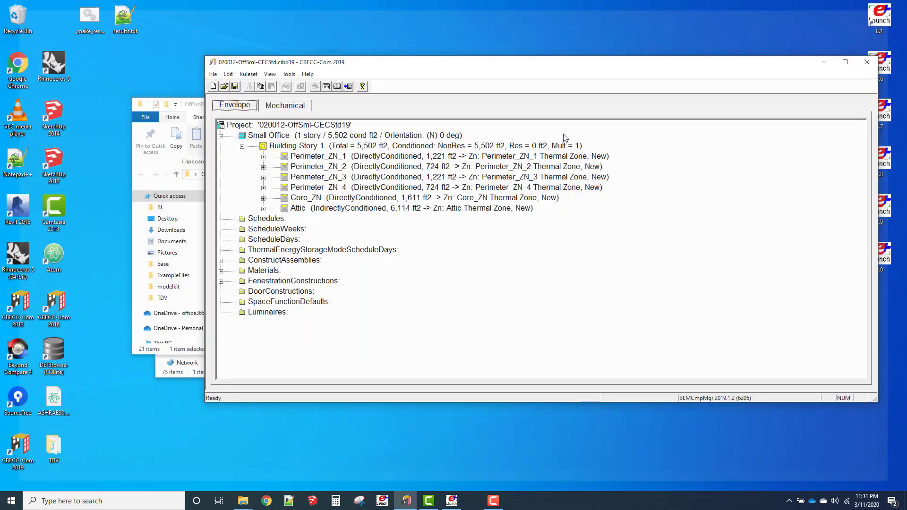
pyautogui.click(830, 63)
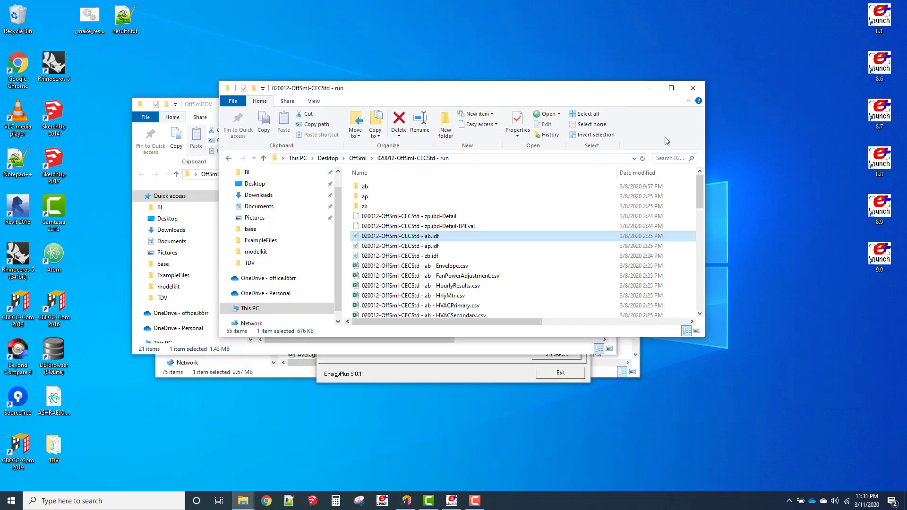
# Step: Browse File Explorer to the ExampleFiles folder inside C:\EnergyPlusV9-0-1
pyautogui.click(208, 117)
pyautogui.click(664, 119)
pyautogui.click(529, 160)
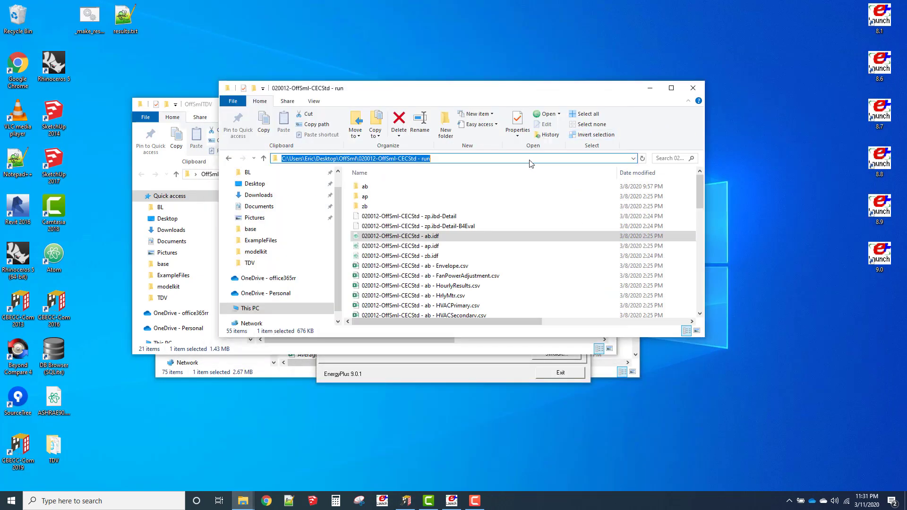
pyautogui.write('c:')
pyautogui.press('Return')
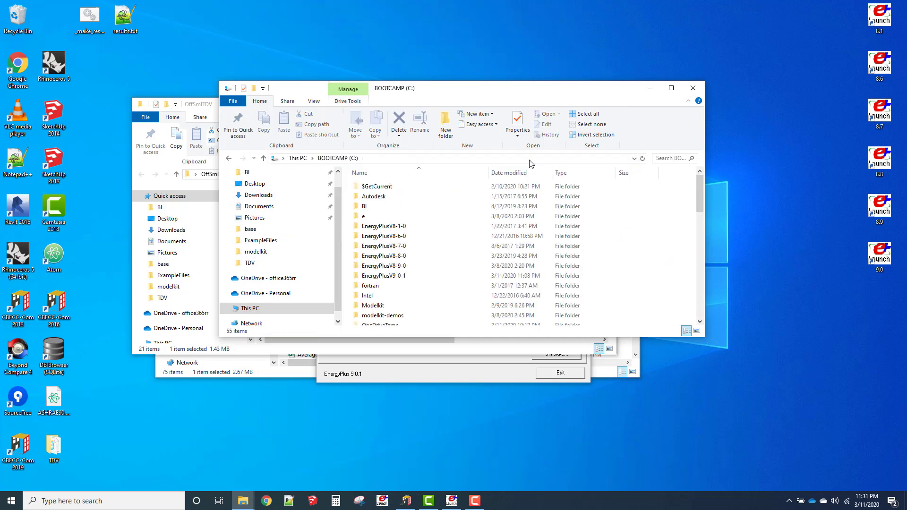
pyautogui.doubleClick(410, 279)
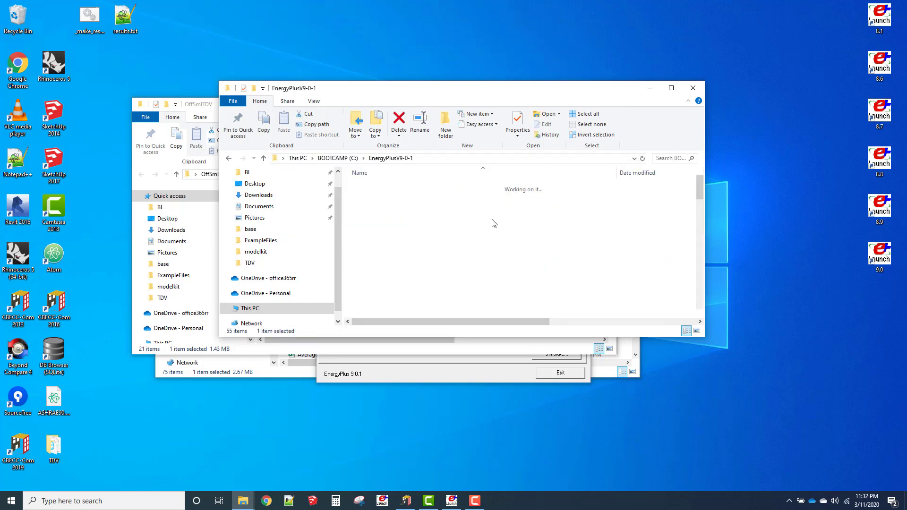
pyautogui.click(419, 210)
pyautogui.doubleClick(419, 210)
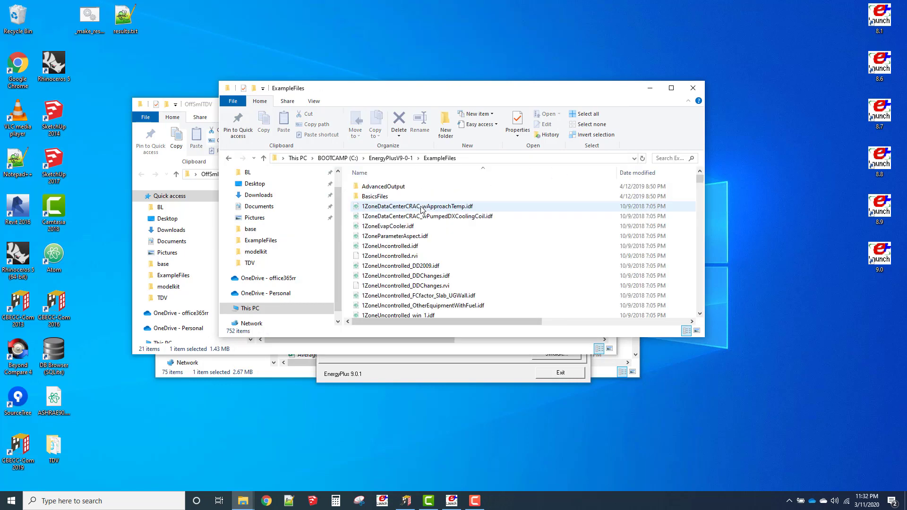
# Step: Locate the 5ZoneTDV.idf example file in the ExampleFiles folder and open it in Atom
pyautogui.click(430, 221)
pyautogui.scroll(-20, 432, 225)
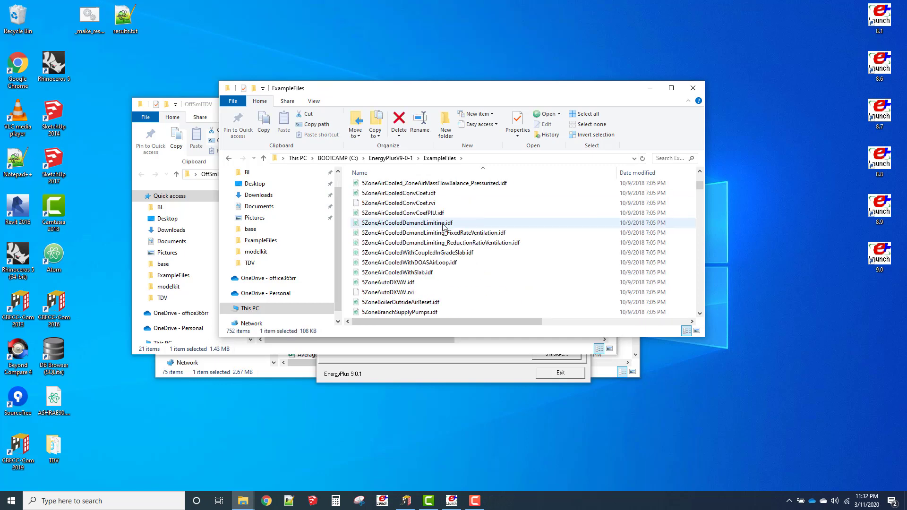
pyautogui.scroll(-7, 446, 227)
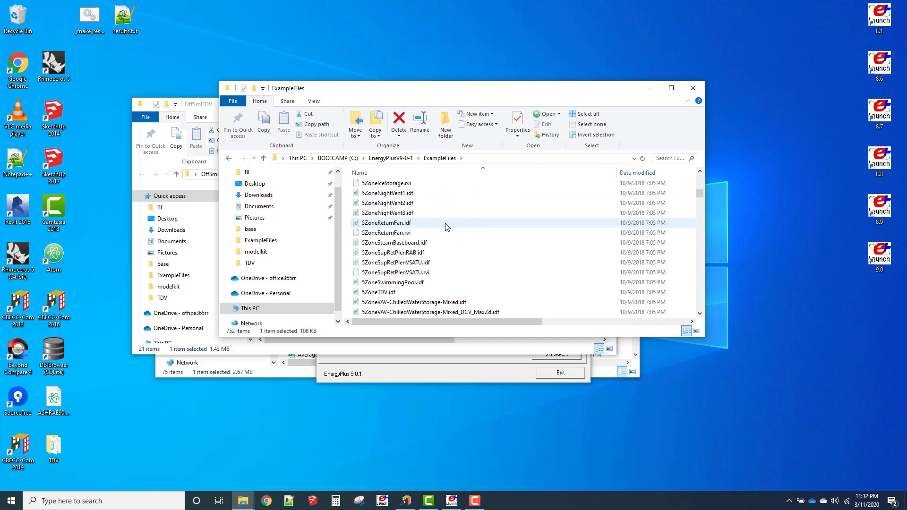
pyautogui.scroll(-15, 446, 227)
pyautogui.scroll(12, 381, 203)
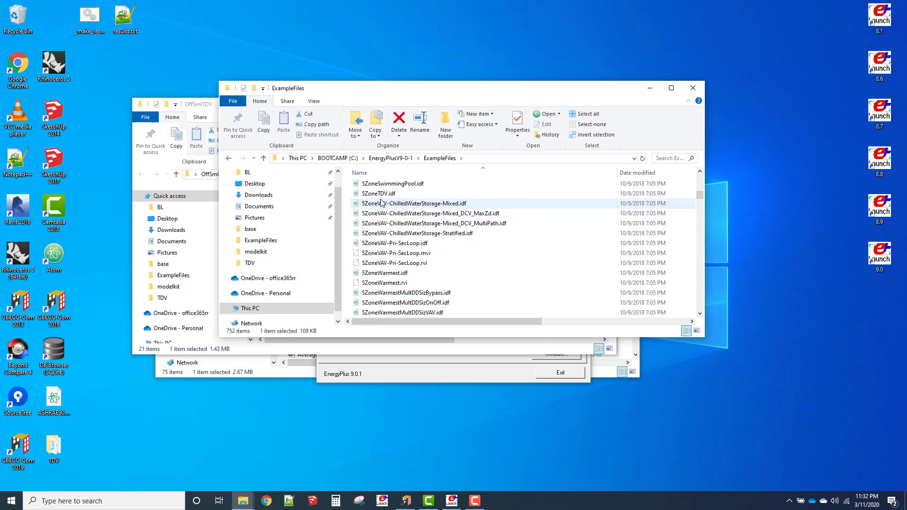
pyautogui.doubleClick(382, 194)
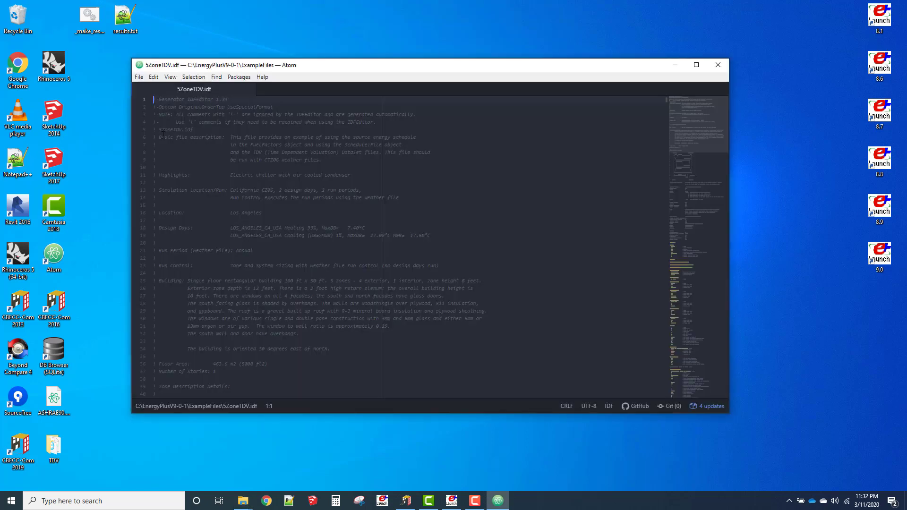
# Step: Read the basic file description in the 5ZoneTDV.idf header about the FuelFactors and Schedule:File objects
pyautogui.moveTo(161, 137); pyautogui.dragTo(368, 176)
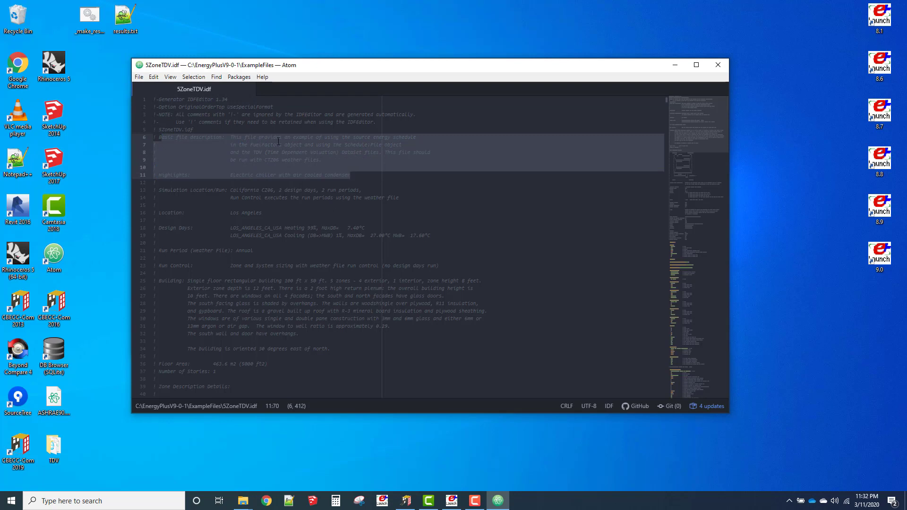
pyautogui.moveTo(304, 137); pyautogui.dragTo(417, 145)
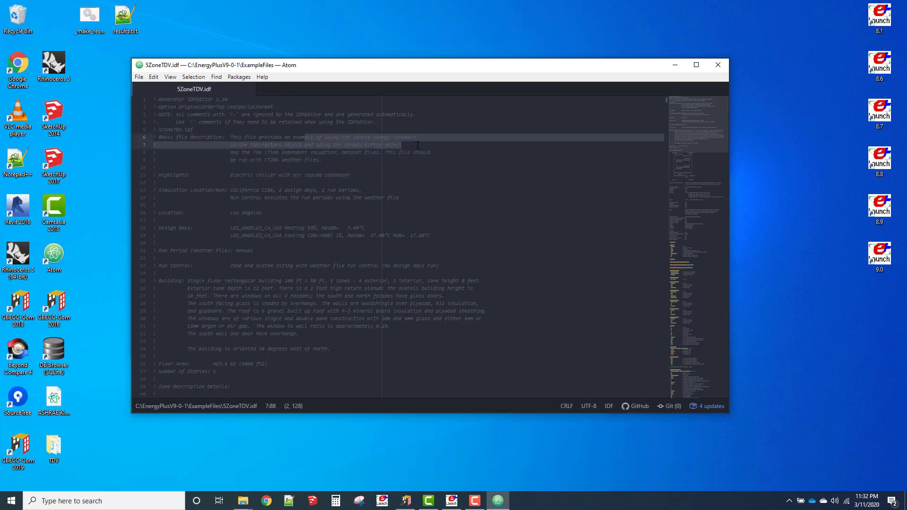
pyautogui.tripleClick(291, 146)
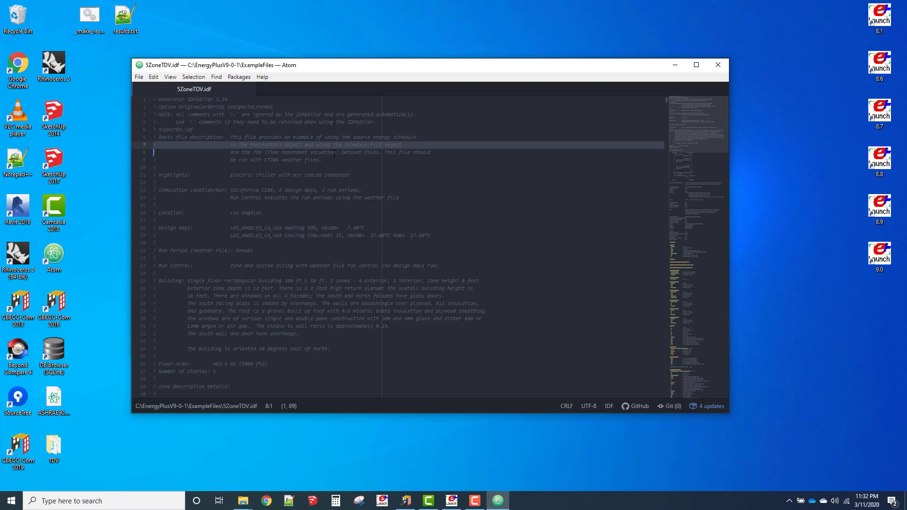
# Step: Search 5ZoneTDV.idf for FuelFactors and copy the NaturalGas and Electricity FuelFactors objects with their comments
pyautogui.doubleClick(267, 145)
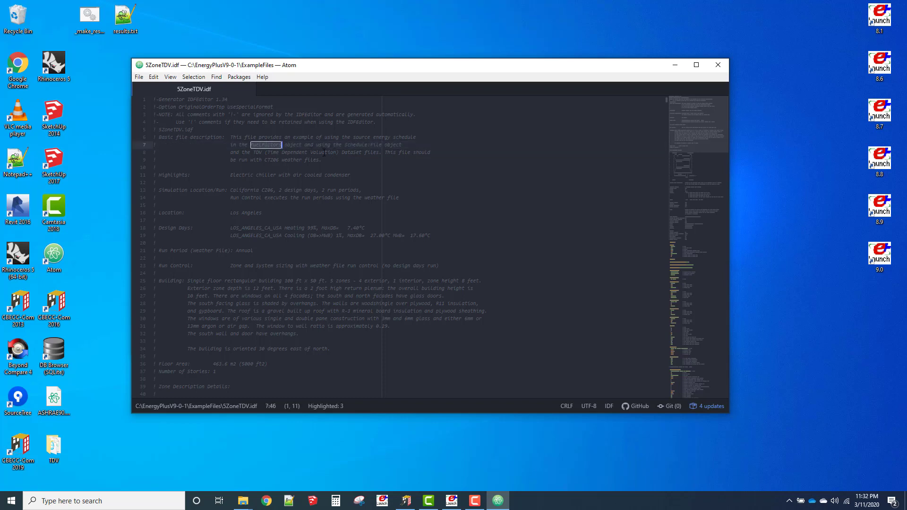
pyautogui.hotkey('ctrl', 'f')
pyautogui.press('Return')
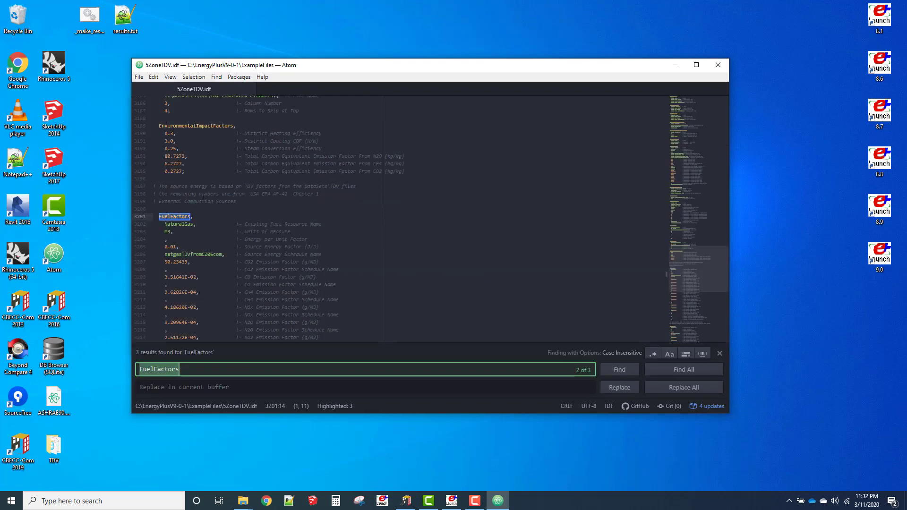
pyautogui.doubleClick(303, 69)
pyautogui.scroll(-2, 88, 161)
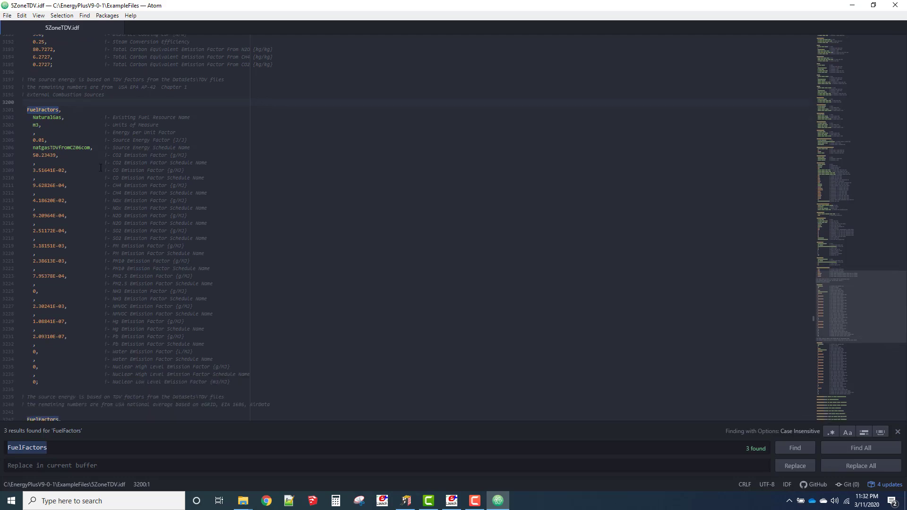
pyautogui.scroll(-6, 49, 109)
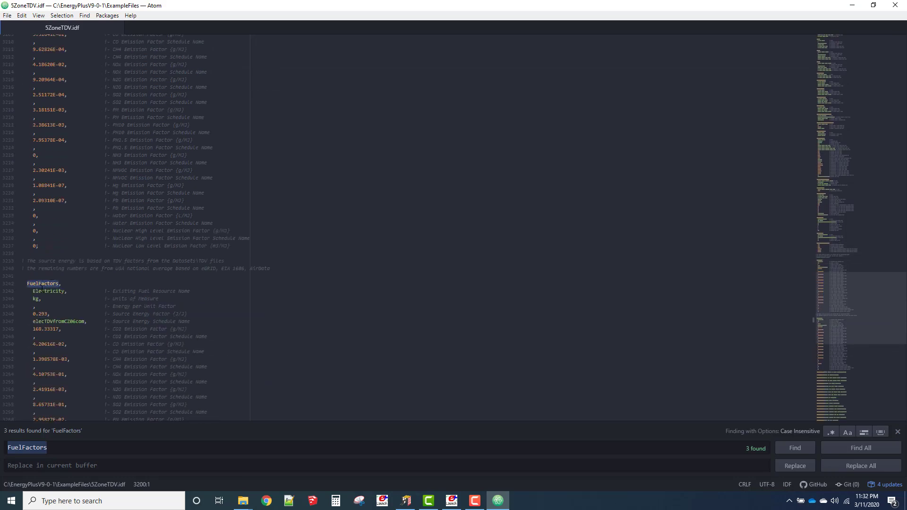
pyautogui.scroll(-12, 43, 289)
pyautogui.keyDown('shift'); pyautogui.click(257, 286); pyautogui.keyUp('shift')
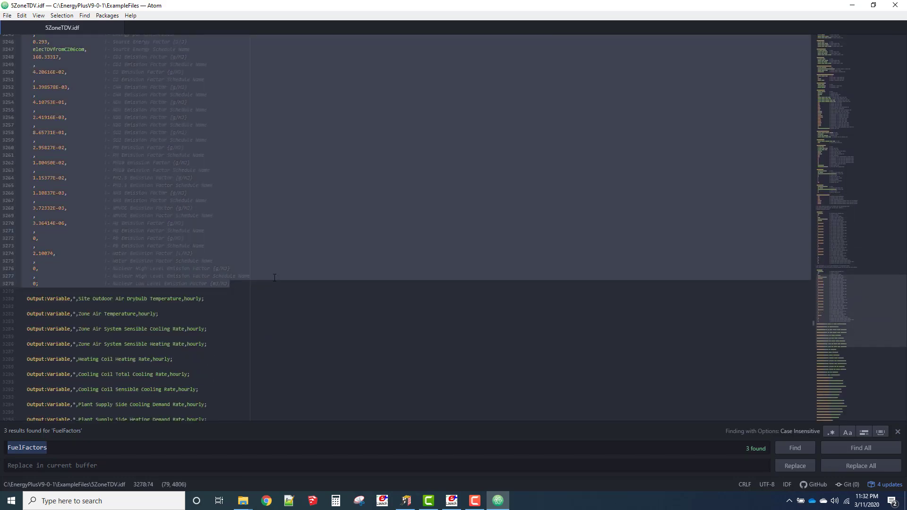
# Step: Open 020012-OffSml-CECStd - ab.idf from the OffSmlTDV folder in Atom
pyautogui.moveTo(243, 500)
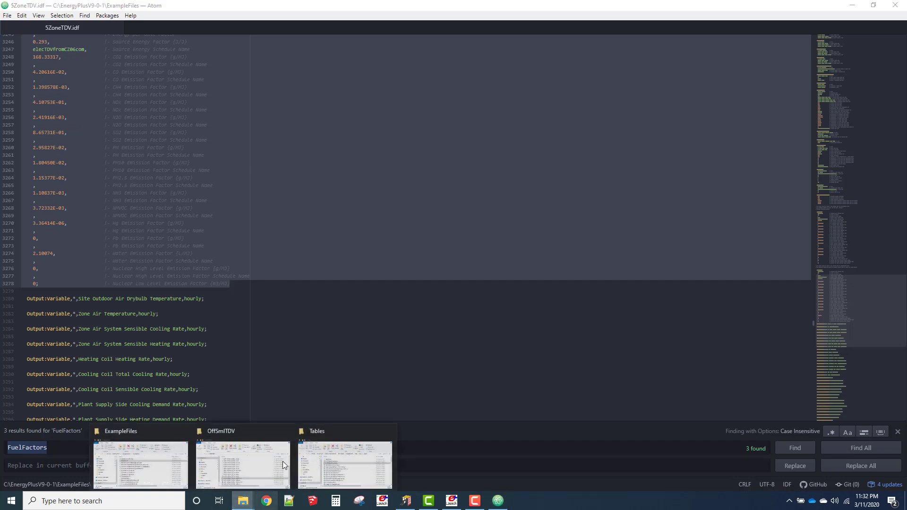
pyautogui.click(266, 463)
pyautogui.scroll(3, 354, 231)
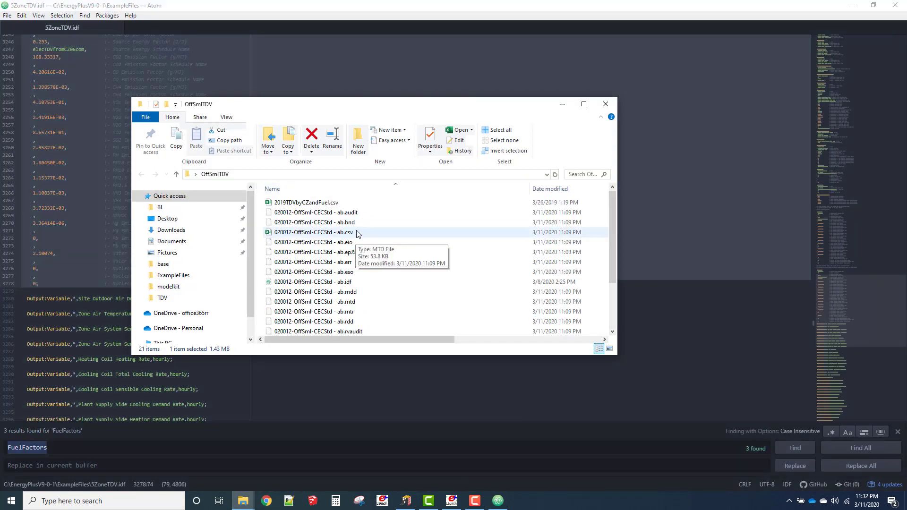
pyautogui.click(353, 283)
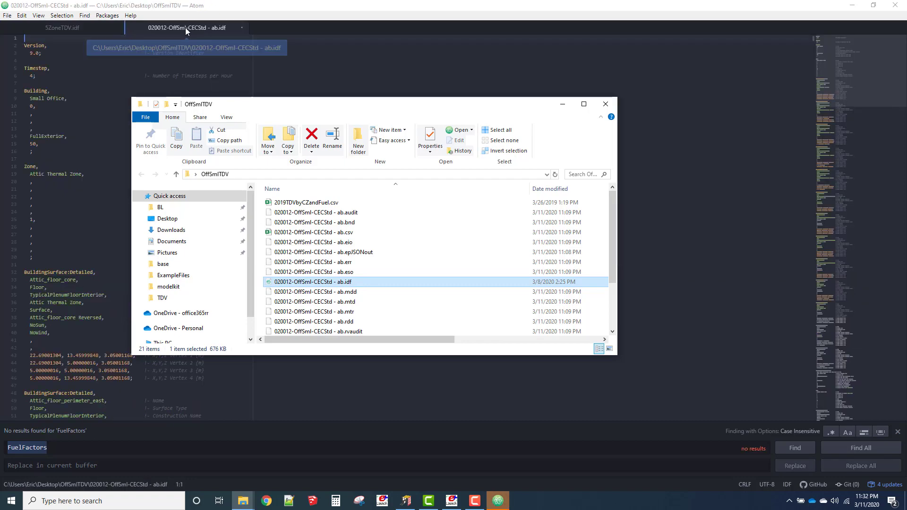
pyautogui.click(185, 27)
# Step: Paste the copied FuelFactors objects at the end of 020012-OffSml-CECStd - ab.idf
pyautogui.moveTo(849, 77); pyautogui.dragTo(832, 431)
pyautogui.click(58, 412)
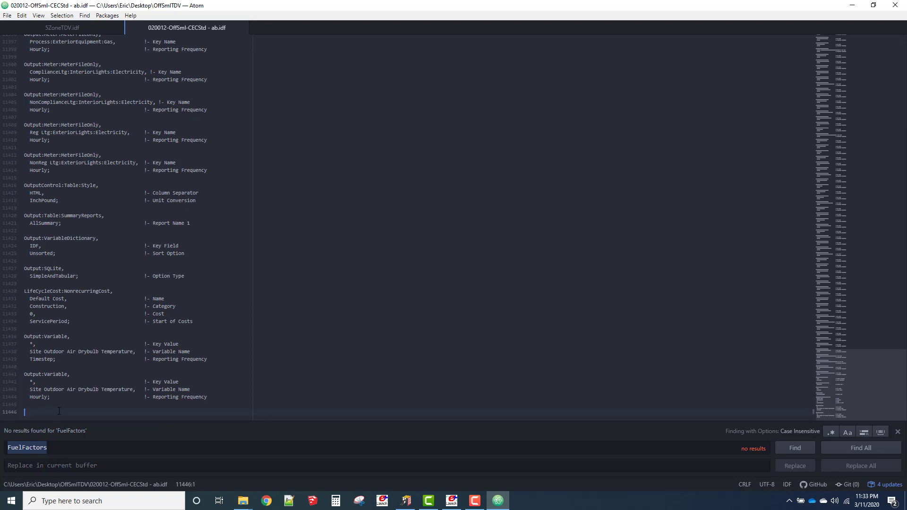
pyautogui.hotkey('ctrl', 'v')
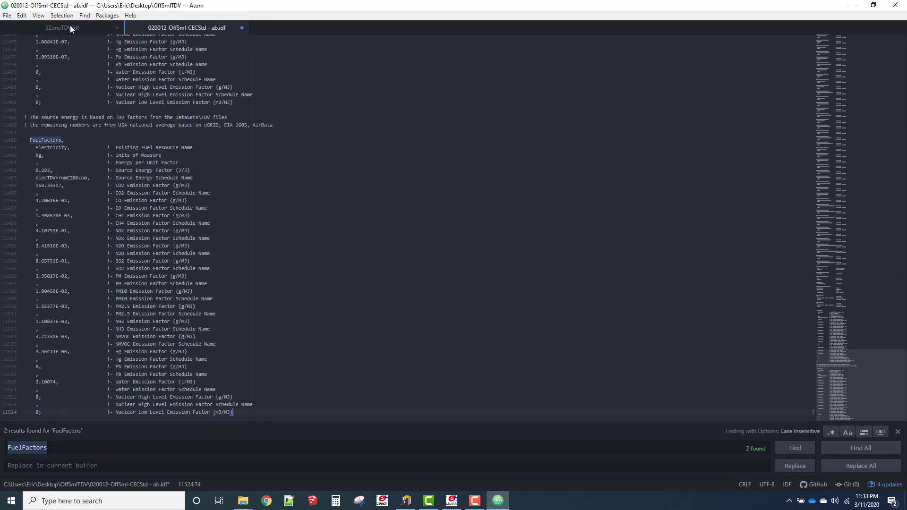
# Step: Return to 5ZoneTDV.idf and check the Source Energy Schedule Name in the Electricity FuelFactors object
pyautogui.click(70, 28)
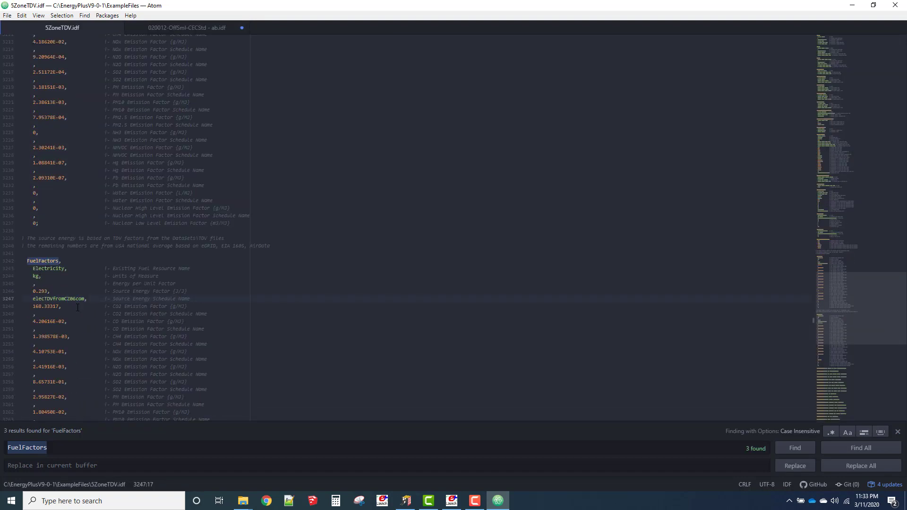
pyautogui.moveTo(123, 301); pyautogui.dragTo(192, 301)
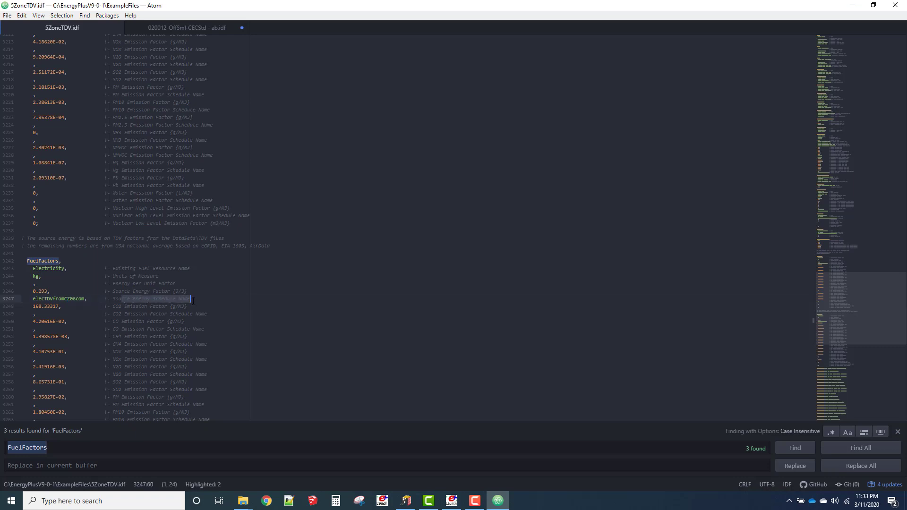
pyautogui.moveTo(85, 299); pyautogui.dragTo(33, 298)
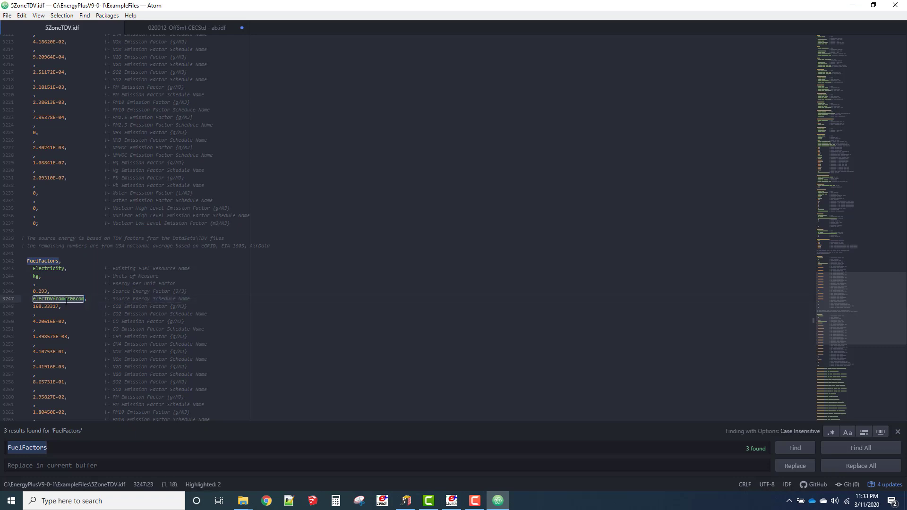
# Step: Copy the elecTDVfromCZ06com and natgasTDVfromCZ06com Schedule:File objects from 5ZoneTDV.idf to the end of 020012-OffSml-CECStd - ab.idf
pyautogui.scroll(8, 81, 290)
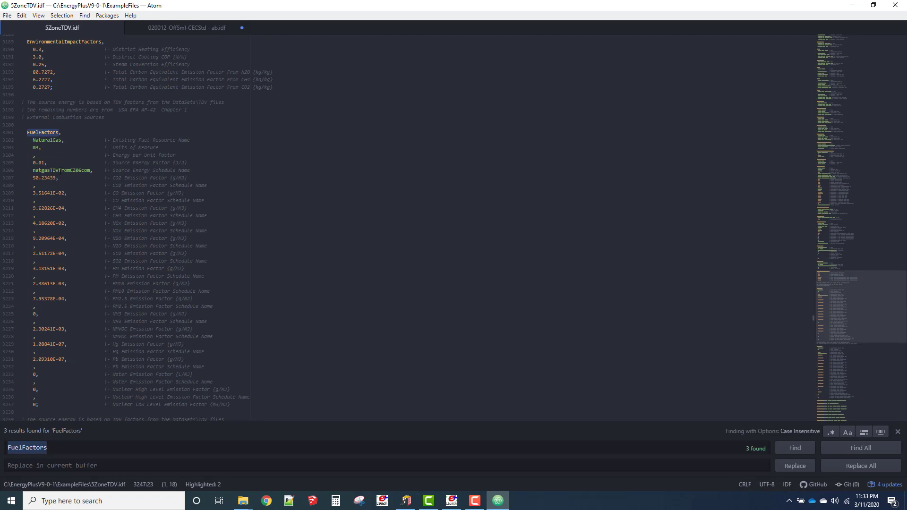
pyautogui.scroll(10, 81, 173)
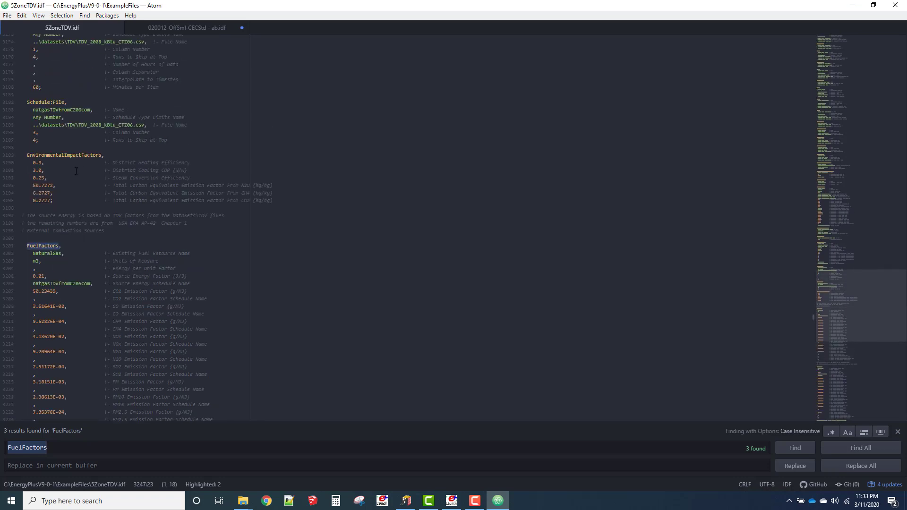
pyautogui.scroll(2, 72, 202)
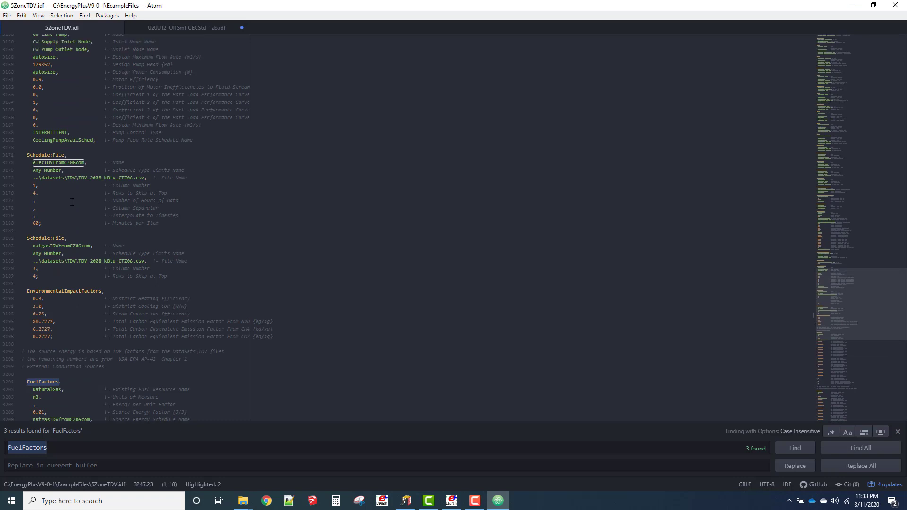
pyautogui.moveTo(178, 303); pyautogui.dragTo(2, 180)
pyautogui.hotkey('ctrl', 'c')
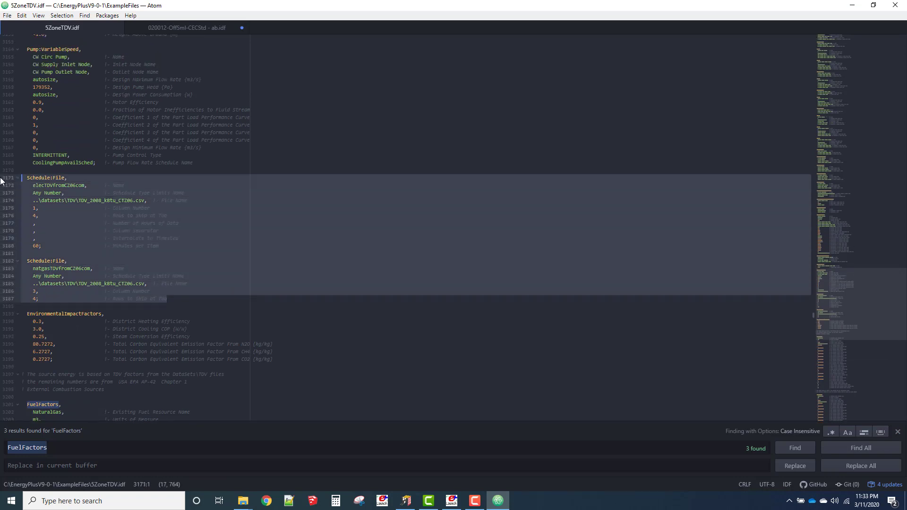
pyautogui.click(170, 24)
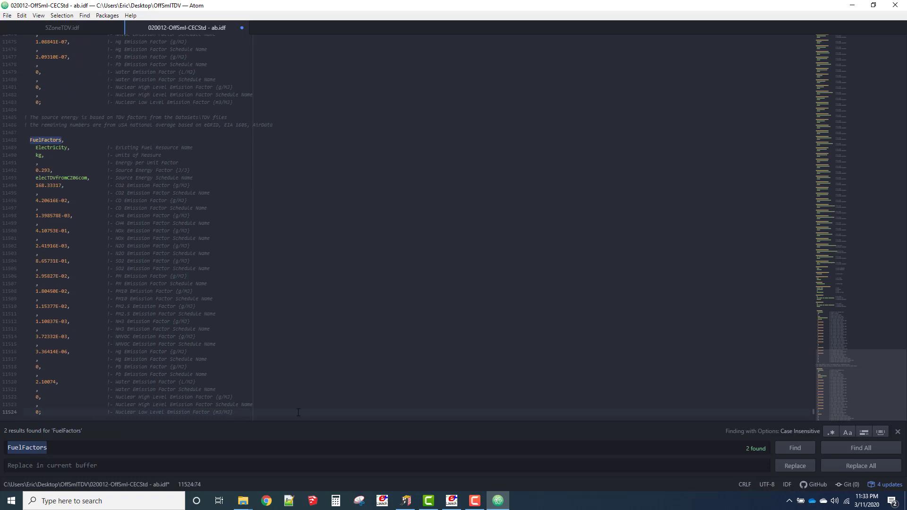
pyautogui.hotkey('ctrl', 'v')
# Step: Copy the file name 2019TDVbyCZandFuel from the OffSmlTDV folder to use in the IDF's Schedule:File path
pyautogui.click(57, 315)
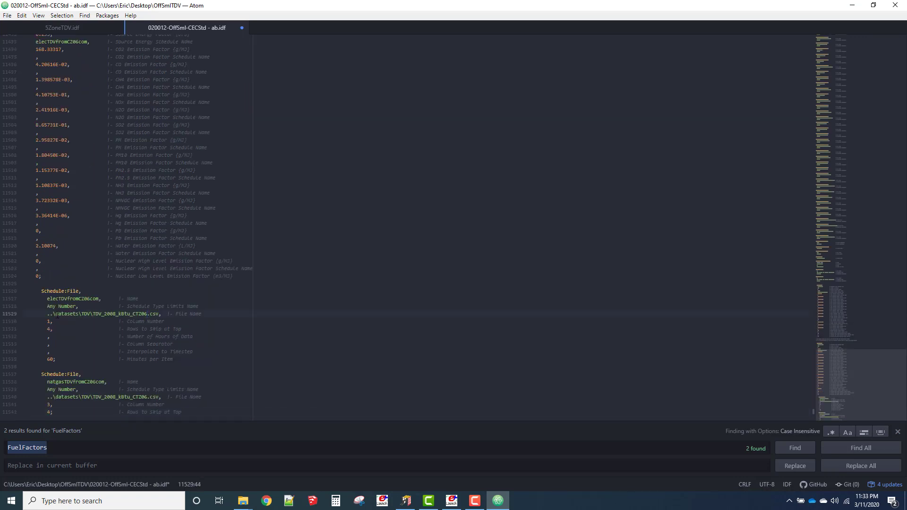
pyautogui.moveTo(148, 313); pyautogui.dragTo(53, 314)
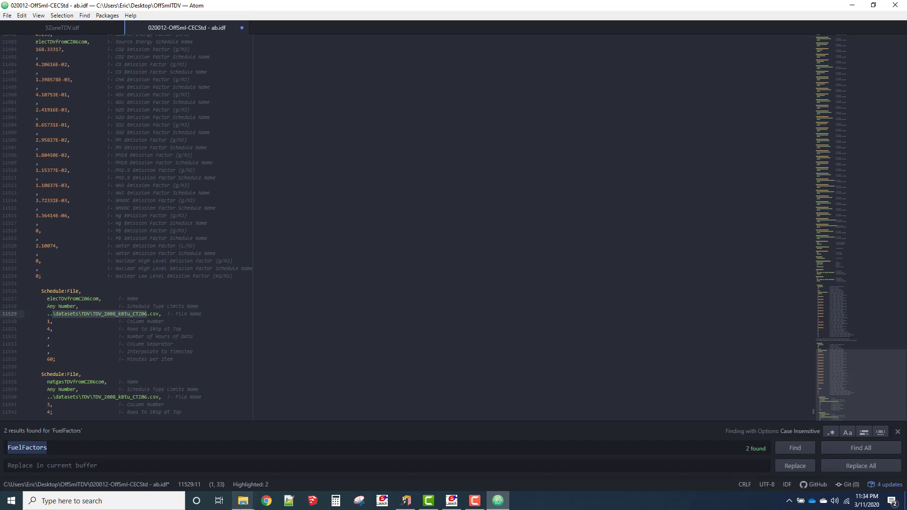
pyautogui.moveTo(243, 501)
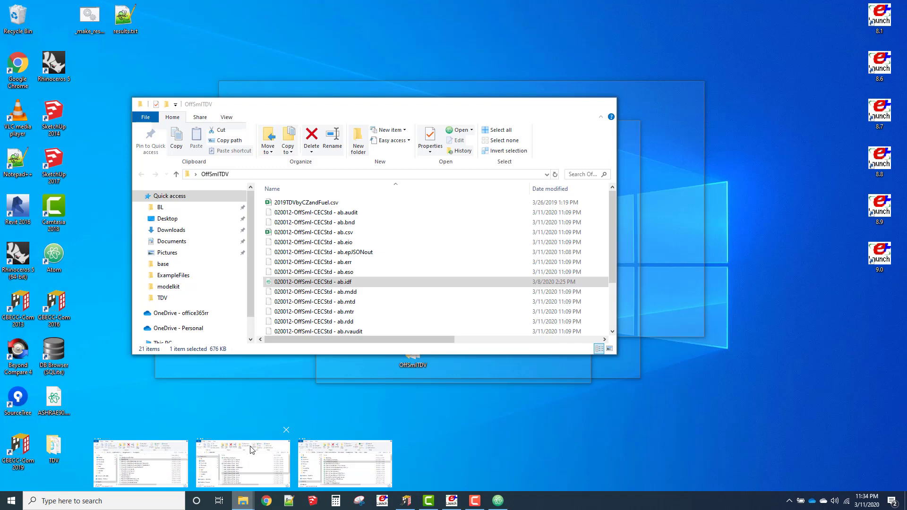
pyautogui.click(252, 449)
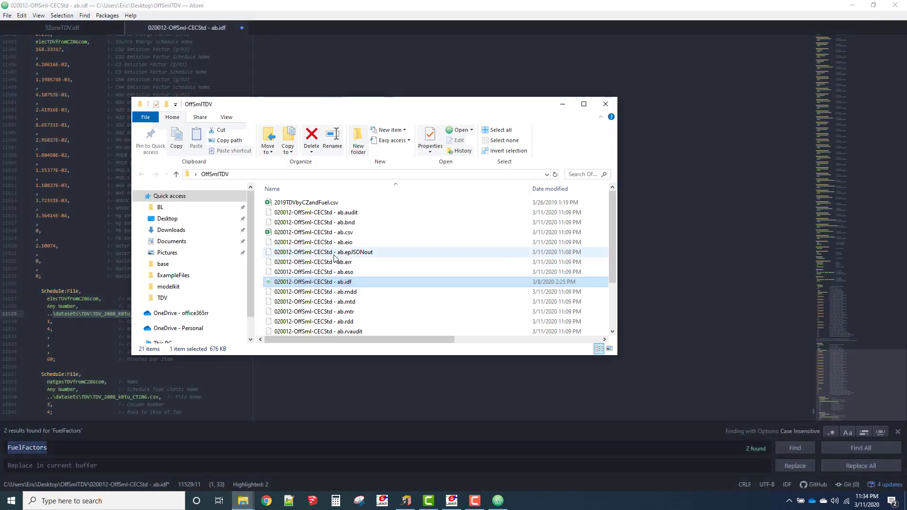
pyautogui.click(314, 205)
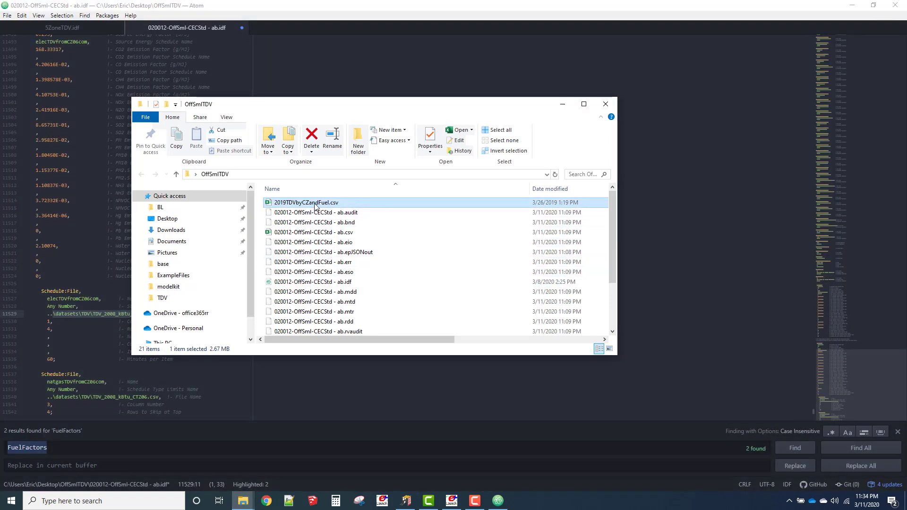
pyautogui.click(315, 204)
pyautogui.hotkey('ctrl', 'c')
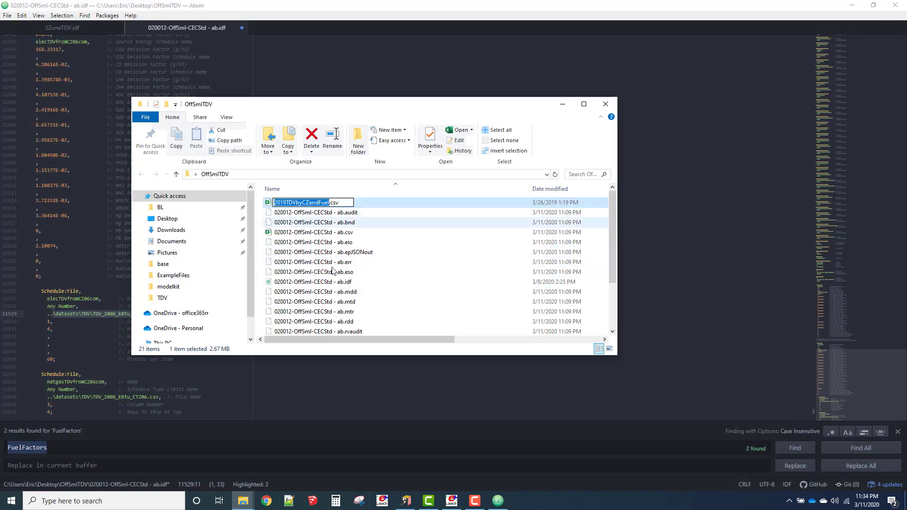
# Step: Replace the File Name in both Schedule:File objects with ..\2019TDVbyCZandFuel.csv
pyautogui.click(213, 379)
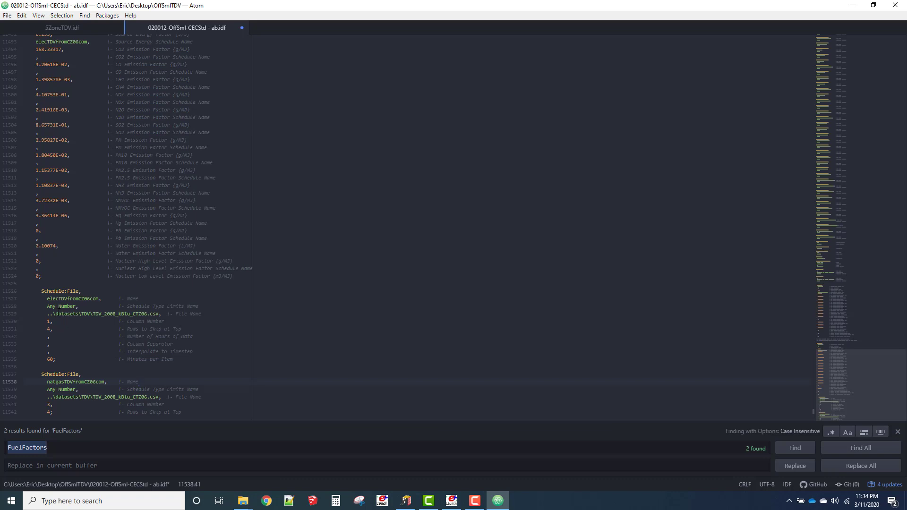
pyautogui.moveTo(55, 314); pyautogui.dragTo(148, 313)
pyautogui.hotkey('ctrl', 'v')
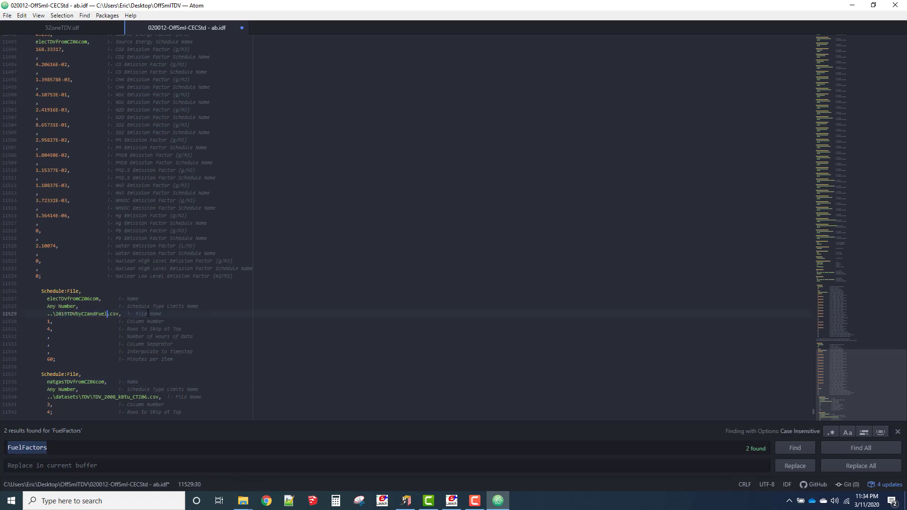
pyautogui.moveTo(55, 397); pyautogui.dragTo(142, 397)
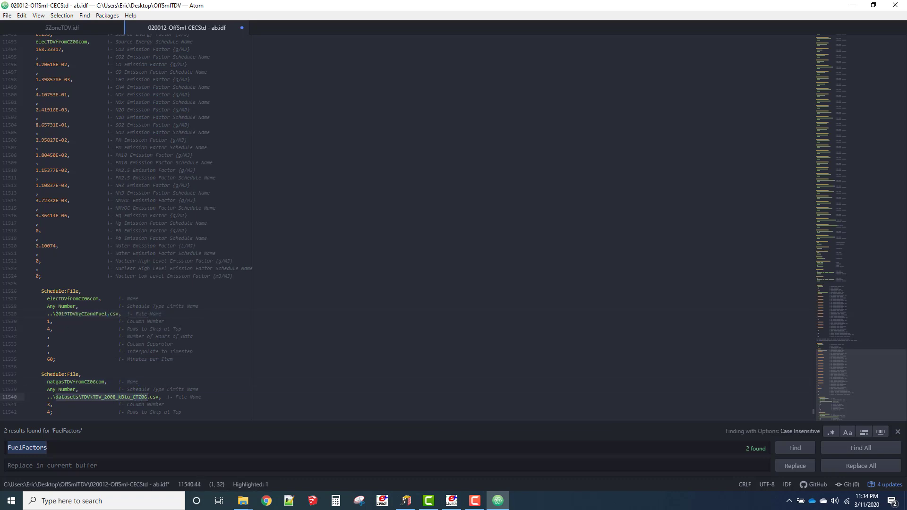
pyautogui.hotkey('ctrl', 'v')
pyautogui.click(173, 343)
# Step: Open 2019TDVbyCZandFuel.csv in Excel and examine its header rows and the climate zone 12 Elec and NatGas column positions
pyautogui.moveTo(243, 501)
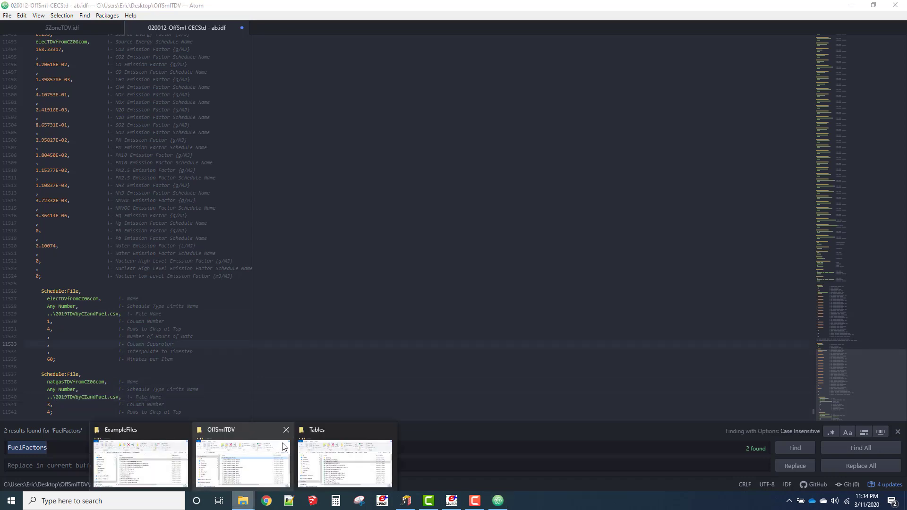
pyautogui.click(279, 454)
pyautogui.doubleClick(398, 189)
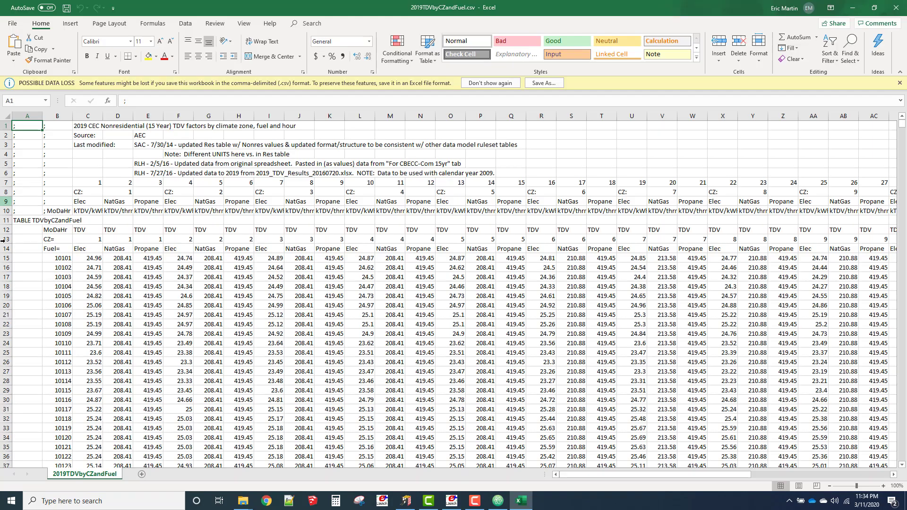
pyautogui.moveTo(9, 246); pyautogui.dragTo(4, 124)
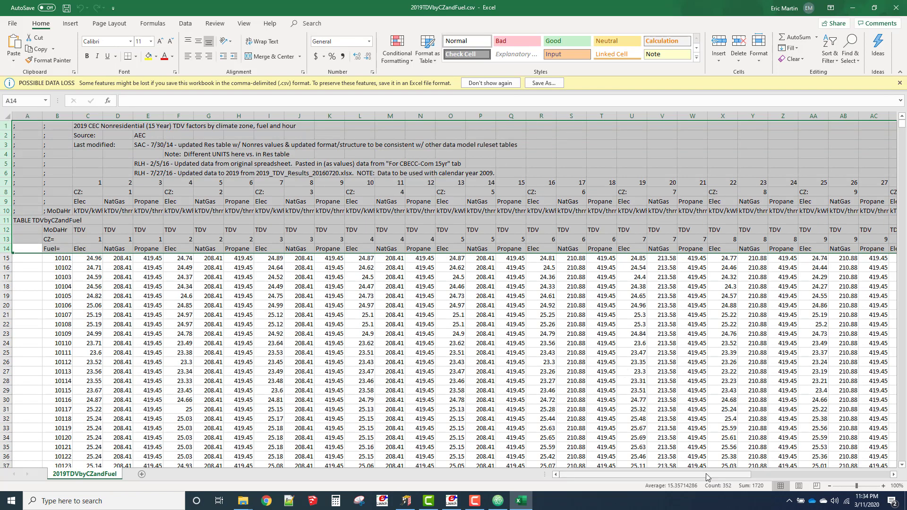
pyautogui.moveTo(706, 473); pyautogui.dragTo(806, 473)
pyautogui.moveTo(632, 173); pyautogui.dragTo(632, 276)
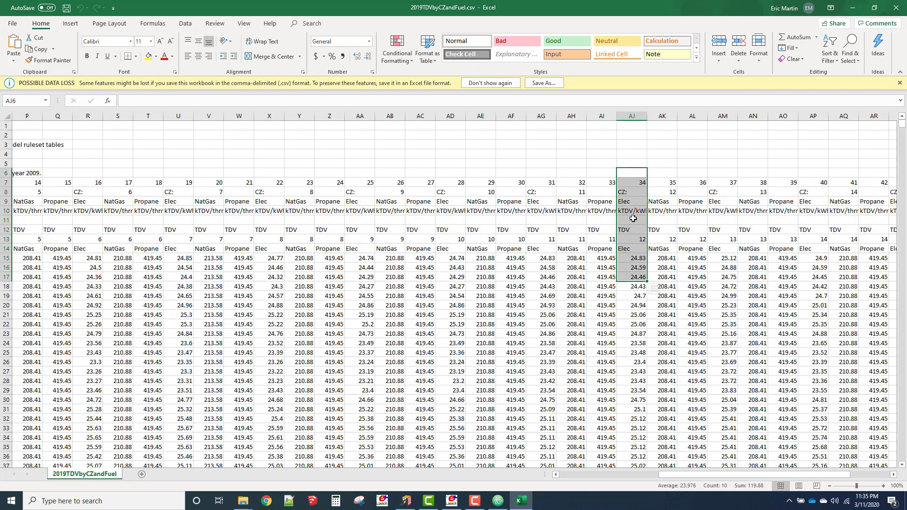
pyautogui.click(639, 184)
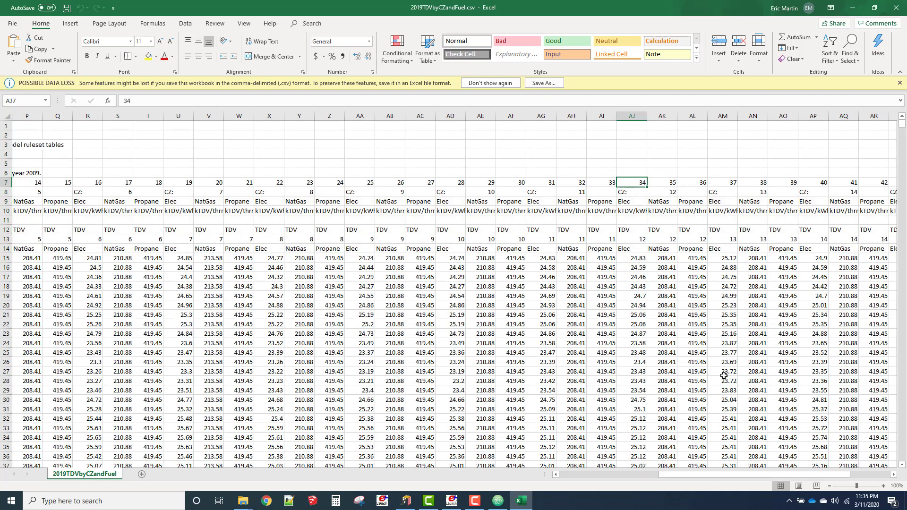
pyautogui.moveTo(704, 474); pyautogui.dragTo(602, 474)
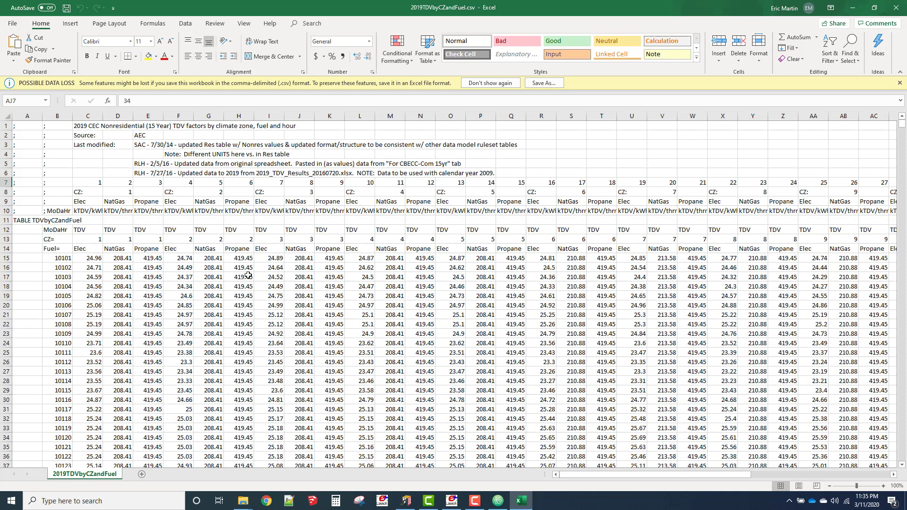
pyautogui.moveTo(621, 475); pyautogui.dragTo(752, 476)
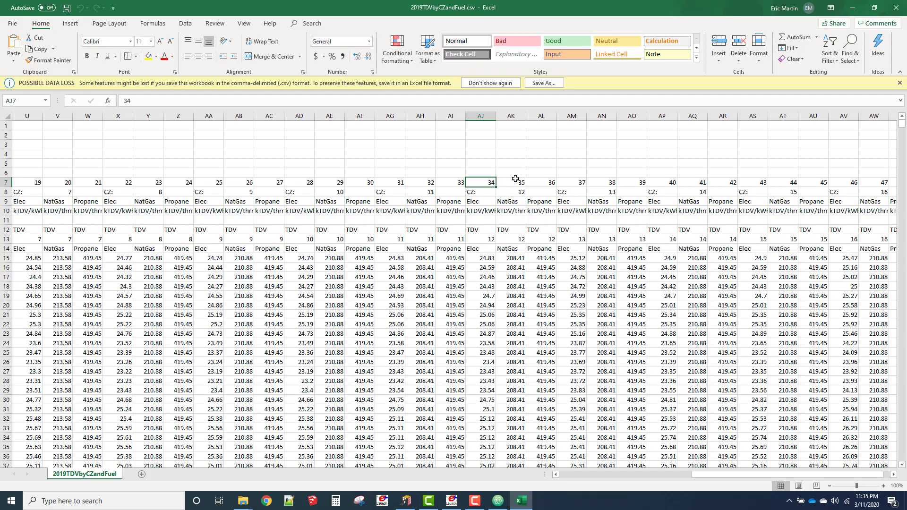
# Step: In Atom, set Column Number to 36 for electricity and 37 for natural gas, Rows to Skip to 14 for both, and save
pyautogui.moveTo(197, 8); pyautogui.dragTo(444, 120)
pyautogui.click(65, 382)
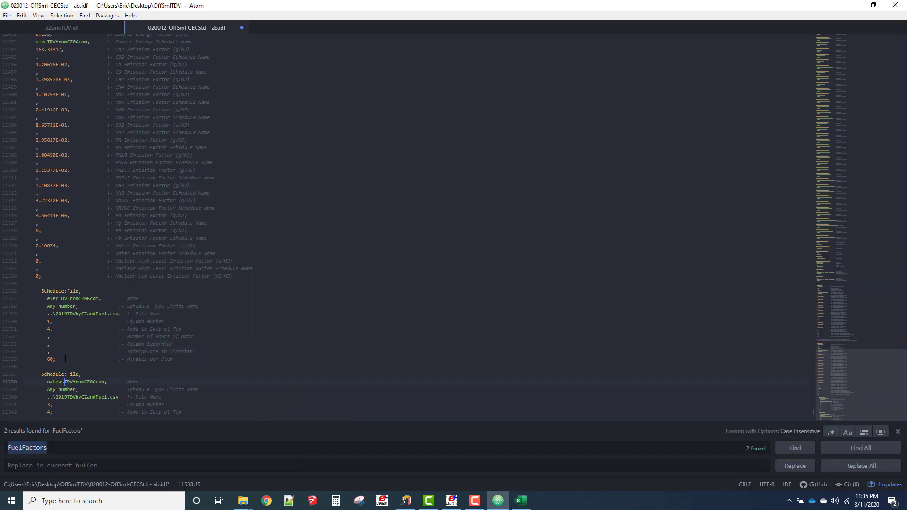
pyautogui.click(48, 322)
pyautogui.write('36')
pyautogui.press('Down')
pyautogui.write('1')
pyautogui.doubleClick(48, 405)
pyautogui.press('Down')
pyautogui.write('1')
pyautogui.hotkey('ctrl', 's')
# Step: Simulate 020012-OffSml-CECStd - ab.idf in EP-Launch and open the resulting HTML tables report
pyautogui.click(452, 500)
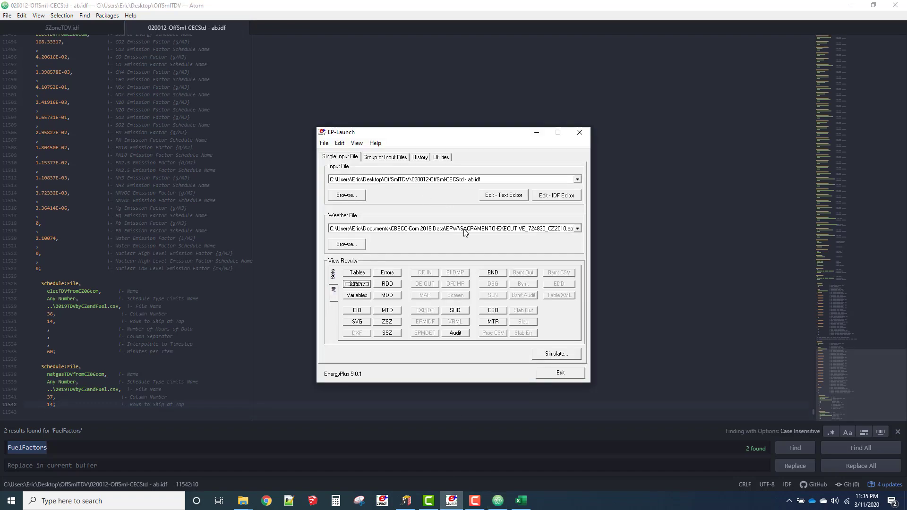
pyautogui.click(567, 356)
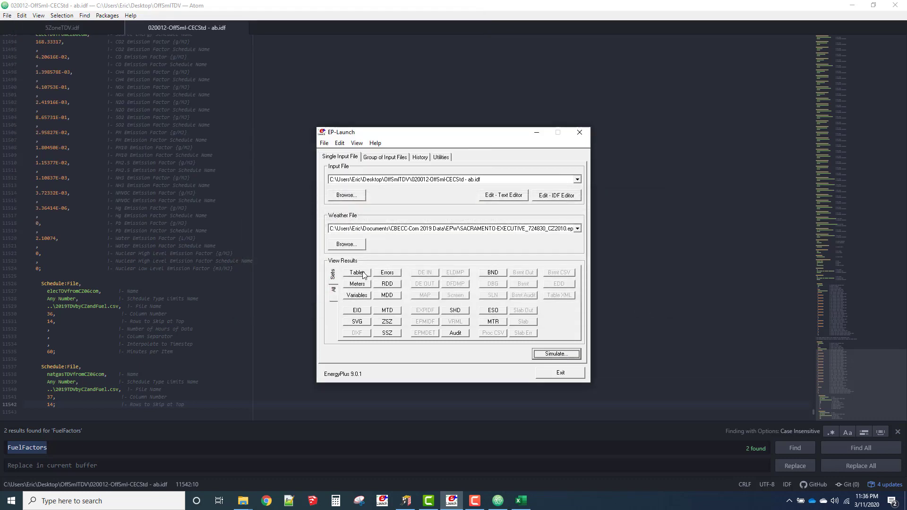
pyautogui.click(364, 273)
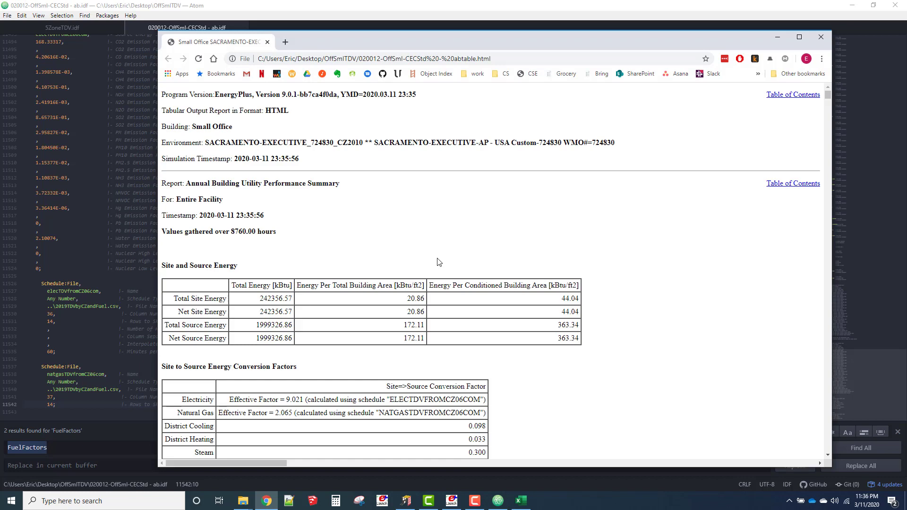
# Step: Search the report for "source energy end" and view the Source Energy End Use Components Summary table
pyautogui.hotkey('ctrl', 'f')
pyautogui.write('source energy end')
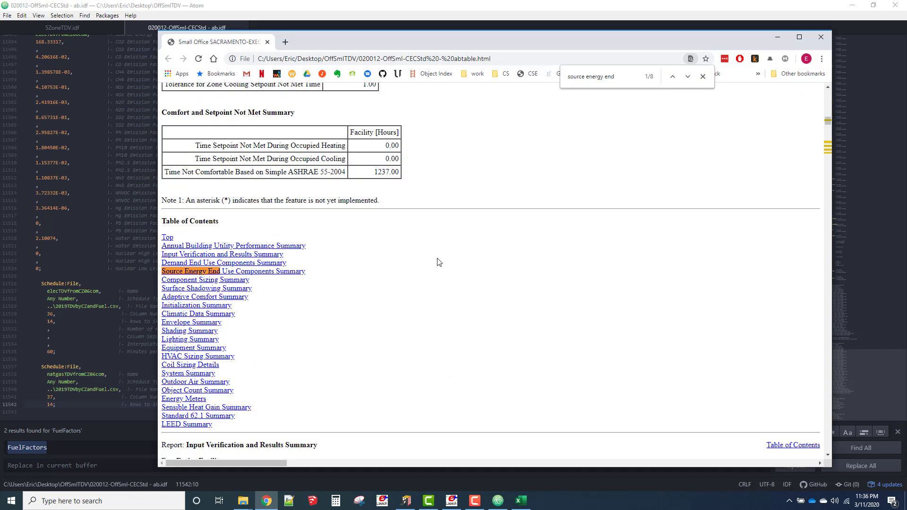
pyautogui.click(273, 277)
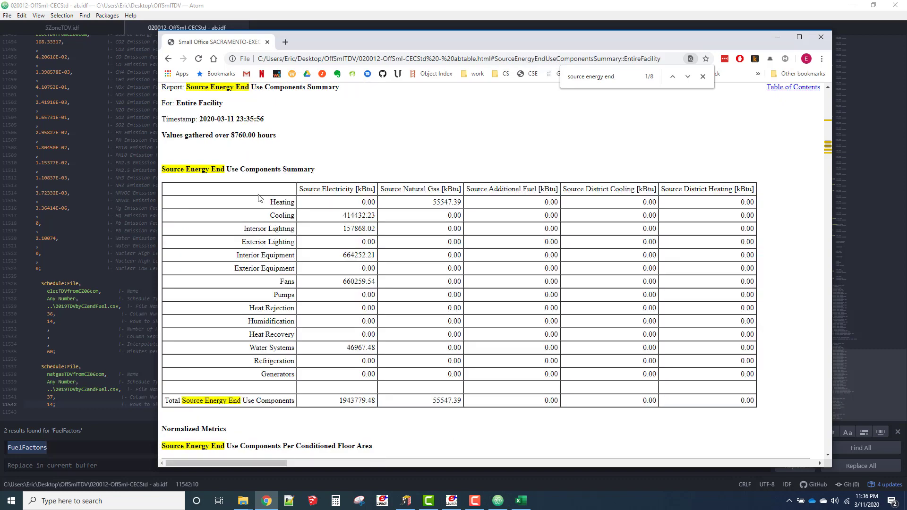
pyautogui.moveTo(258, 198); pyautogui.dragTo(740, 414)
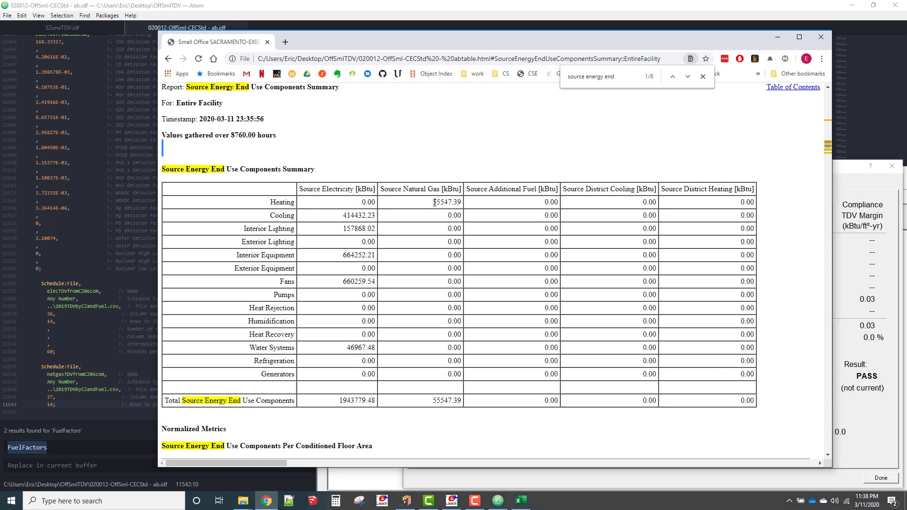
# Step: Divide the Heating source natural gas value by 5502 in Calculator and compare it with CBECC-Com's Space Heating TDV
pyautogui.doubleClick(434, 202)
pyautogui.hotkey('ctrl', 'c')
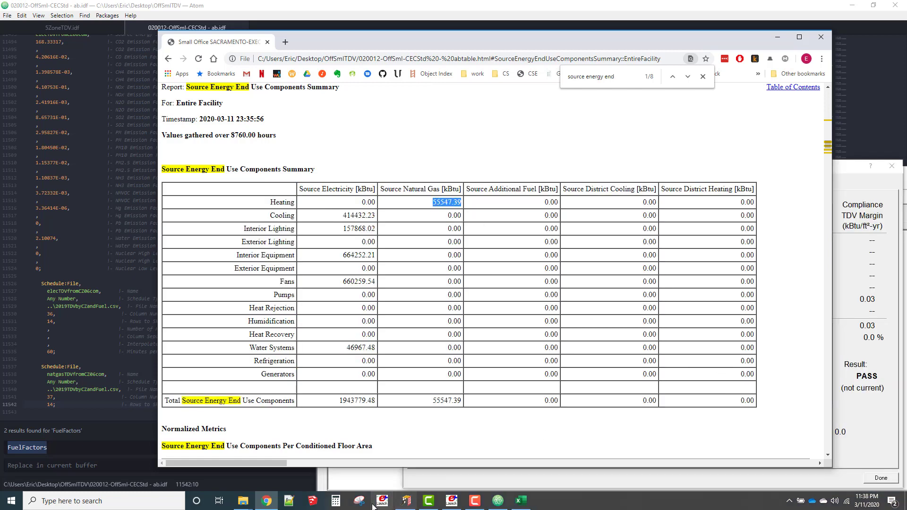
pyautogui.click(336, 500)
pyautogui.hotkey('ctrl', 'v')
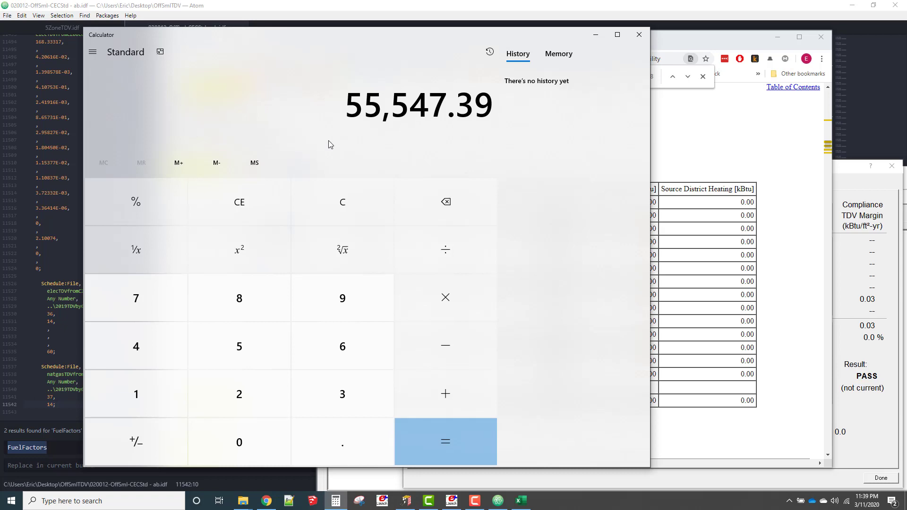
pyautogui.press('/')
pyautogui.write('5502')
pyautogui.press('Return')
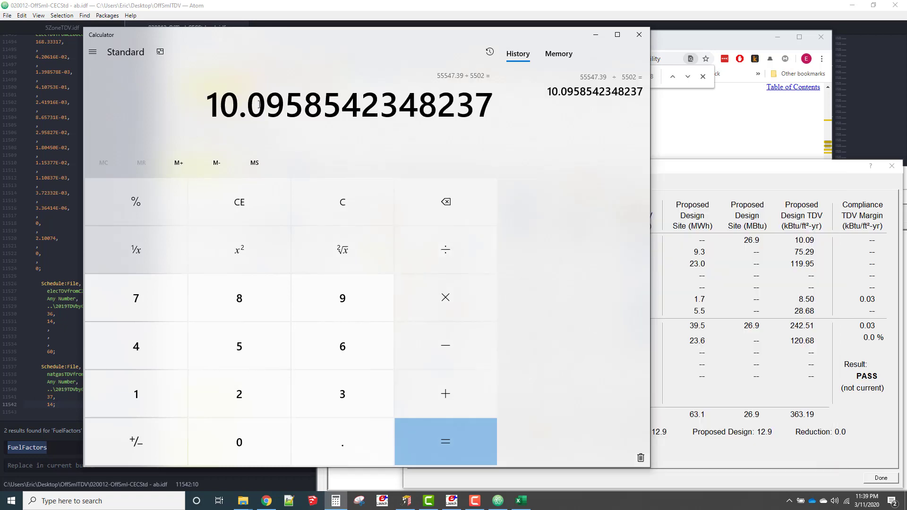
pyautogui.click(670, 187)
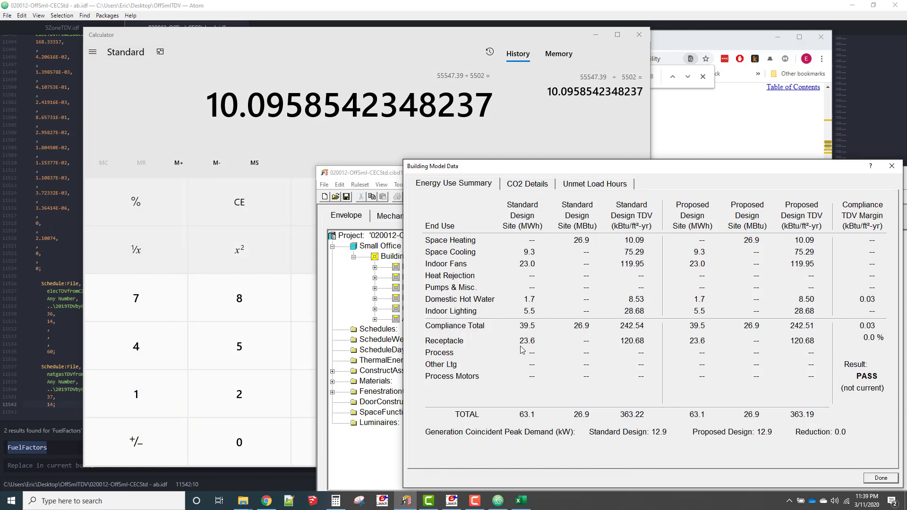
pyautogui.hotkey('alt', 'Tab')
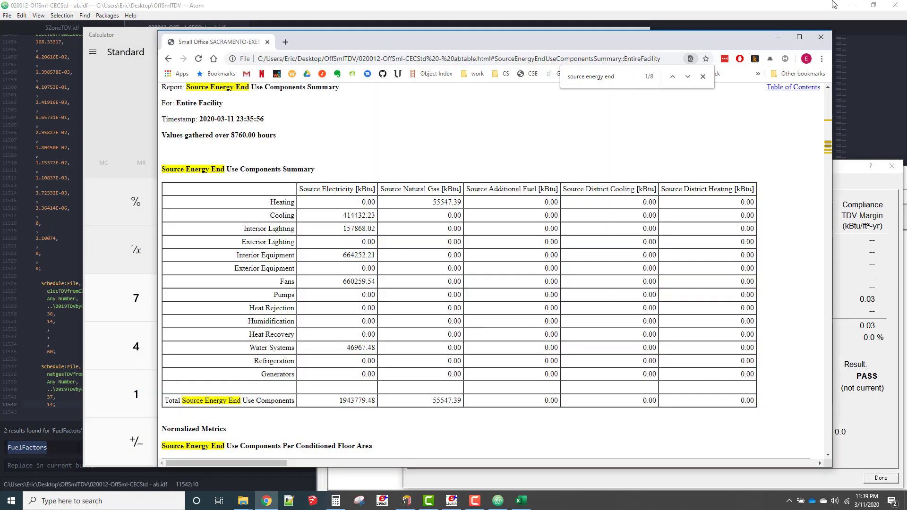
# Step: Copy _make_results.bat and results.txt from the desktop into the OffSmlTDV folder
pyautogui.click(777, 37)
pyautogui.click(90, 16)
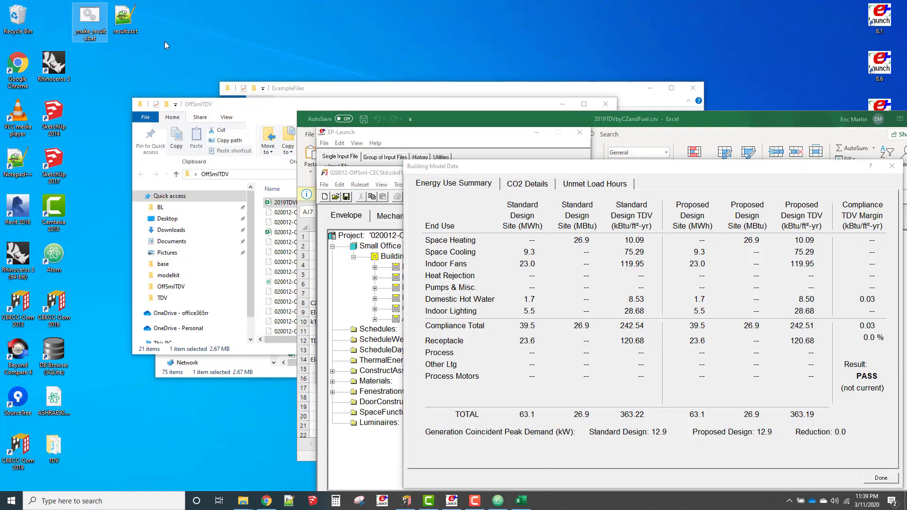
pyautogui.click(283, 109)
pyautogui.hotkey('ctrl', 'v')
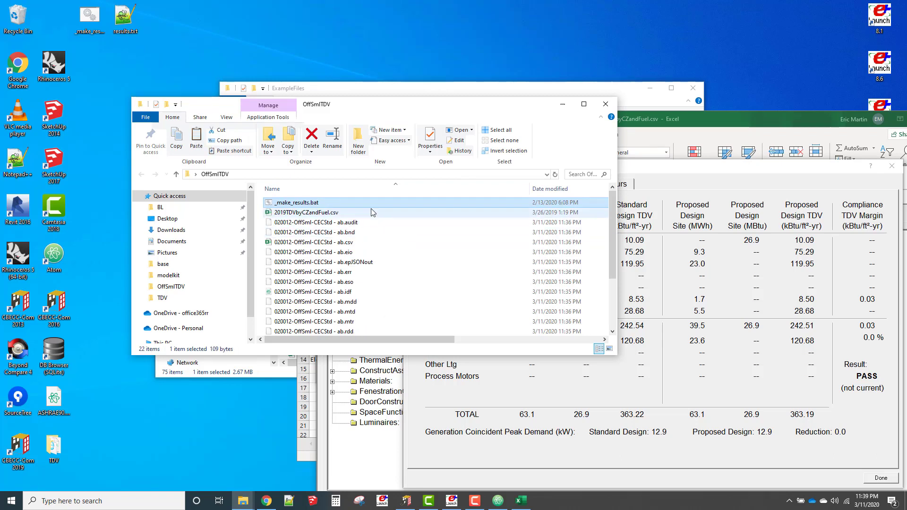
pyautogui.click(125, 21)
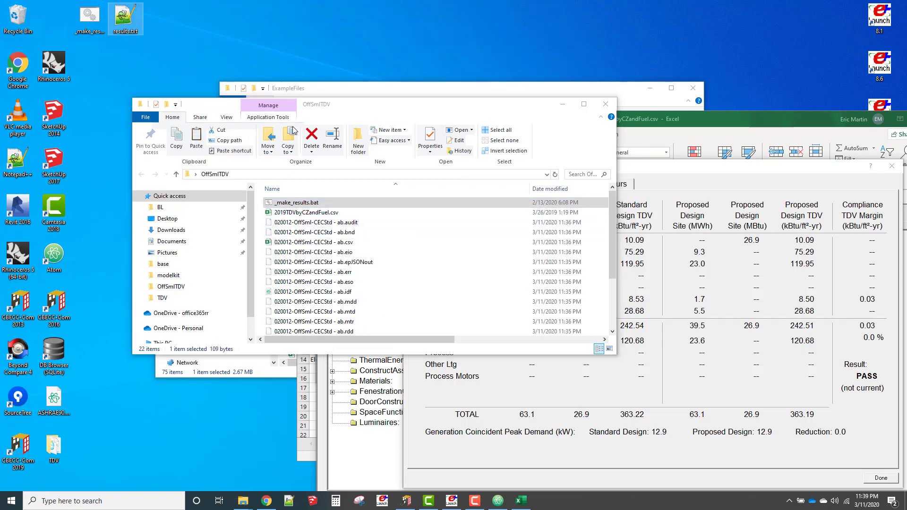
pyautogui.click(439, 115)
pyautogui.hotkey('ctrl', 'v')
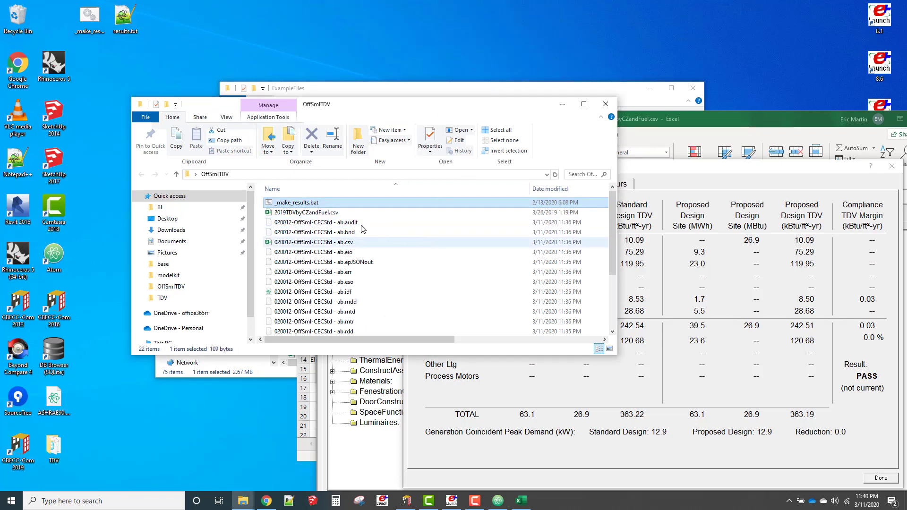
# Step: Open results.txt from the OffSmlTDV folder, review its contents and close it
pyautogui.doubleClick(346, 330)
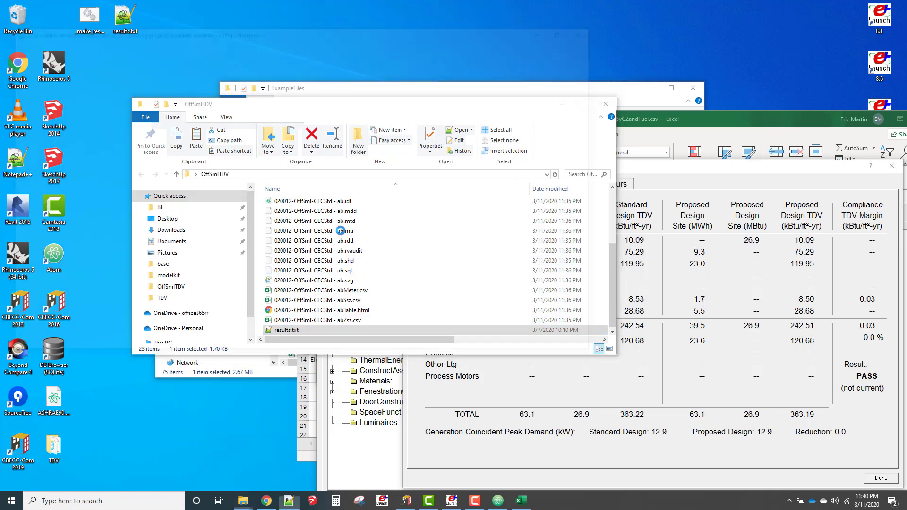
pyautogui.moveTo(34, 74); pyautogui.dragTo(177, 126)
pyautogui.click(595, 28)
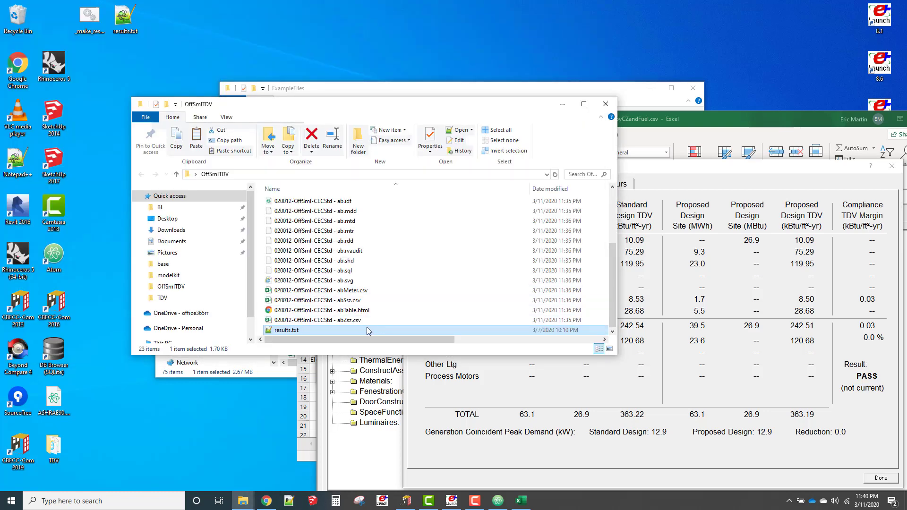
# Step: Run _make_results.bat in the OffSmlTDV folder, open results.csv in Excel and review the electricity and gas TDV rows
pyautogui.scroll(4, 367, 326)
pyautogui.click(338, 203)
pyautogui.press('Return')
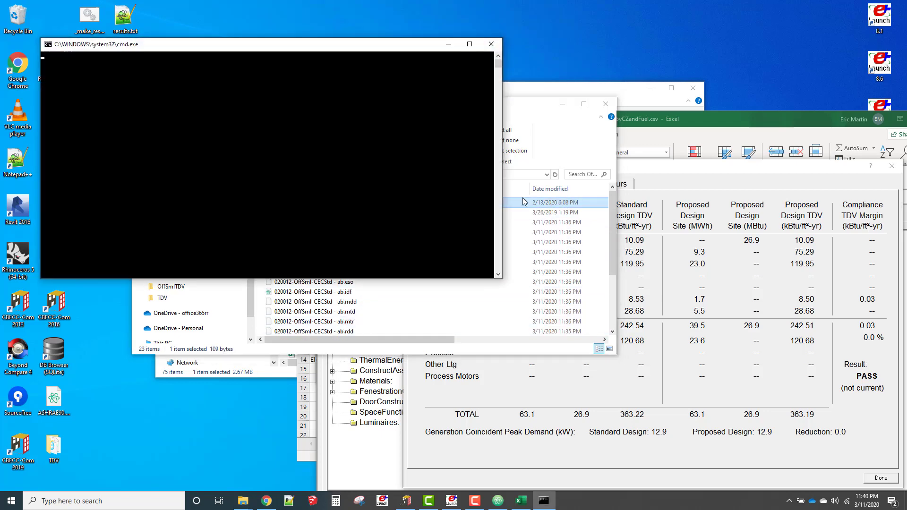
pyautogui.press('Return')
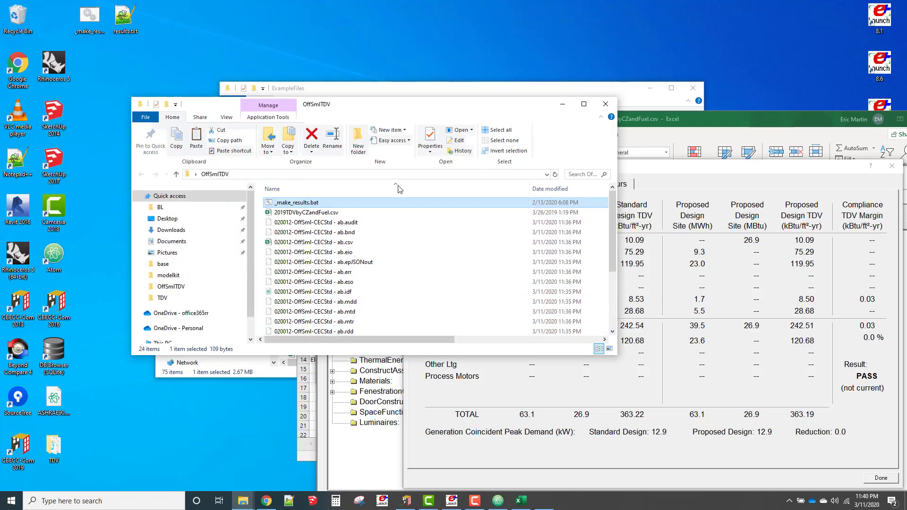
pyautogui.scroll(-4, 331, 283)
pyautogui.click(302, 321)
pyautogui.doubleClick(303, 321)
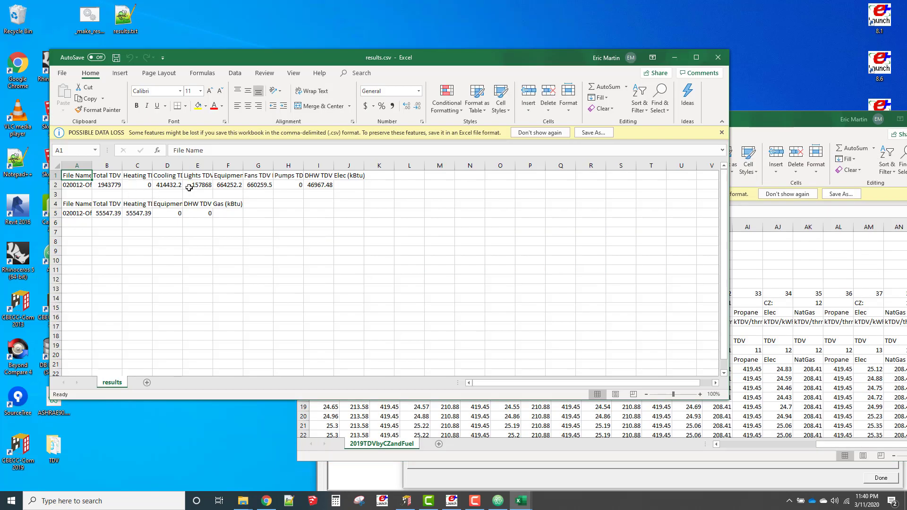
pyautogui.moveTo(109, 187); pyautogui.dragTo(333, 195)
pyautogui.moveTo(105, 214); pyautogui.dragTo(211, 224)
# Step: Enter =B2/5502 in cell B3 and fill the formula across to column I for the electricity TDV values
pyautogui.click(114, 195)
pyautogui.write('=')
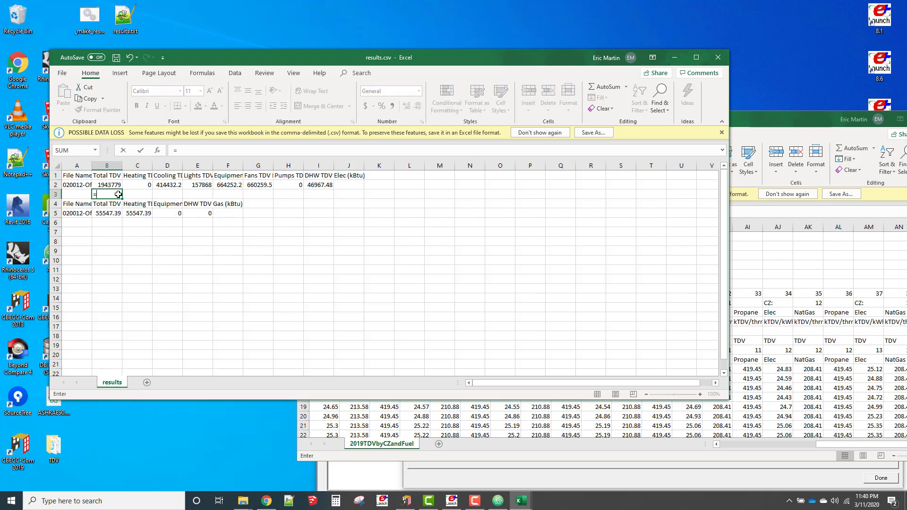
pyautogui.press('Up')
pyautogui.write('/')
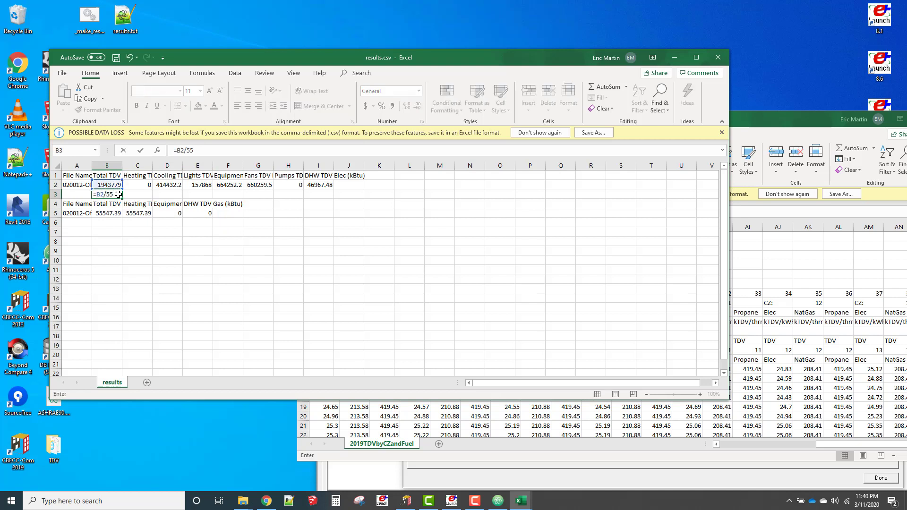
pyautogui.write('5502')
pyautogui.press('Return')
pyautogui.click(119, 194)
pyautogui.moveTo(123, 199); pyautogui.dragTo(332, 199)
# Step: Copy the row 3 formulas to the row below the natural gas TDV values, starting at cell B6
pyautogui.hotkey('ctrl', 'c')
pyautogui.click(113, 221)
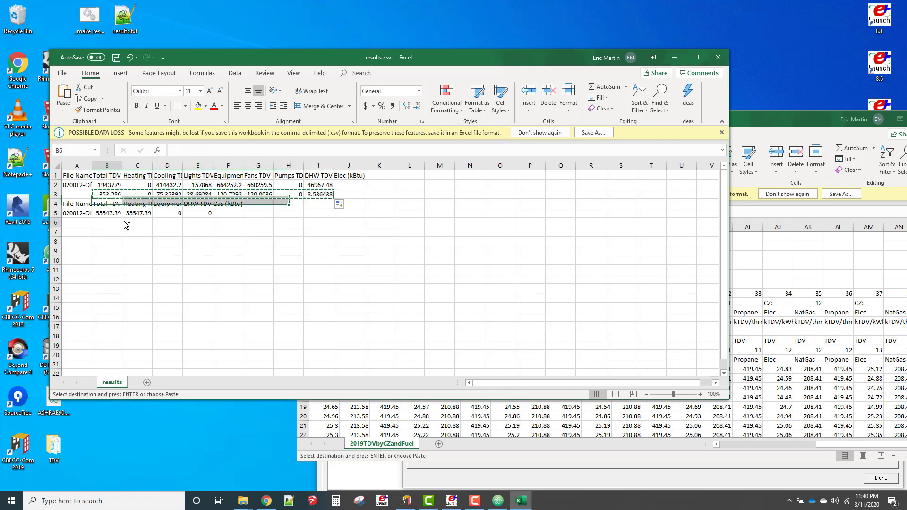